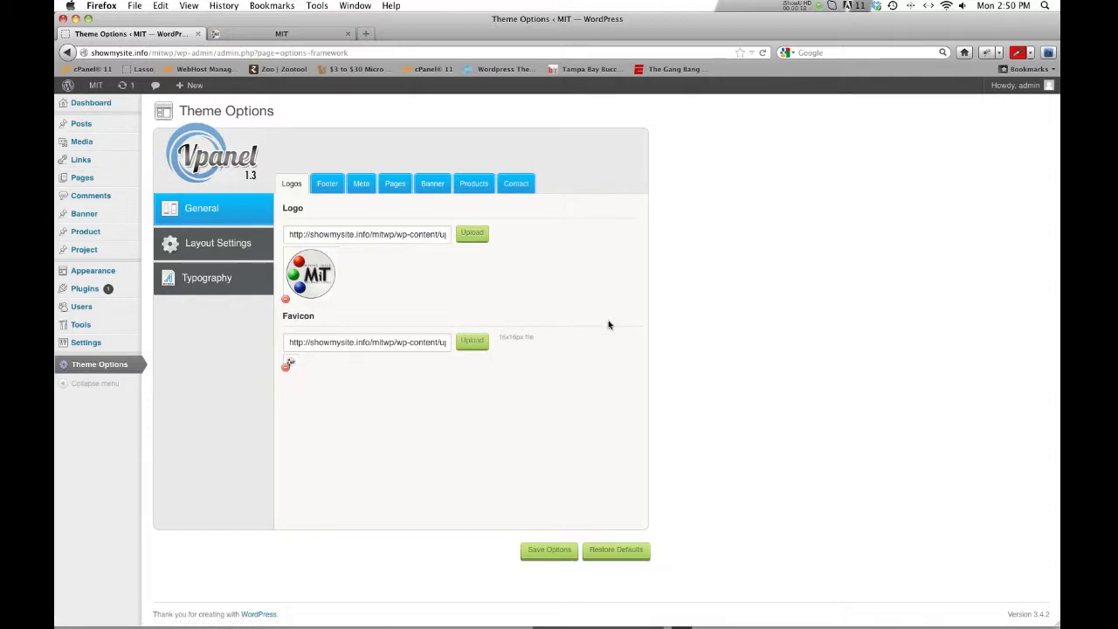
Check the logo on the live homepage and review the footer copyright text in the theme options
{"action": "left_click", "coordinate": [747, 315]}
{"action": "left_click", "coordinate": [264, 36]}
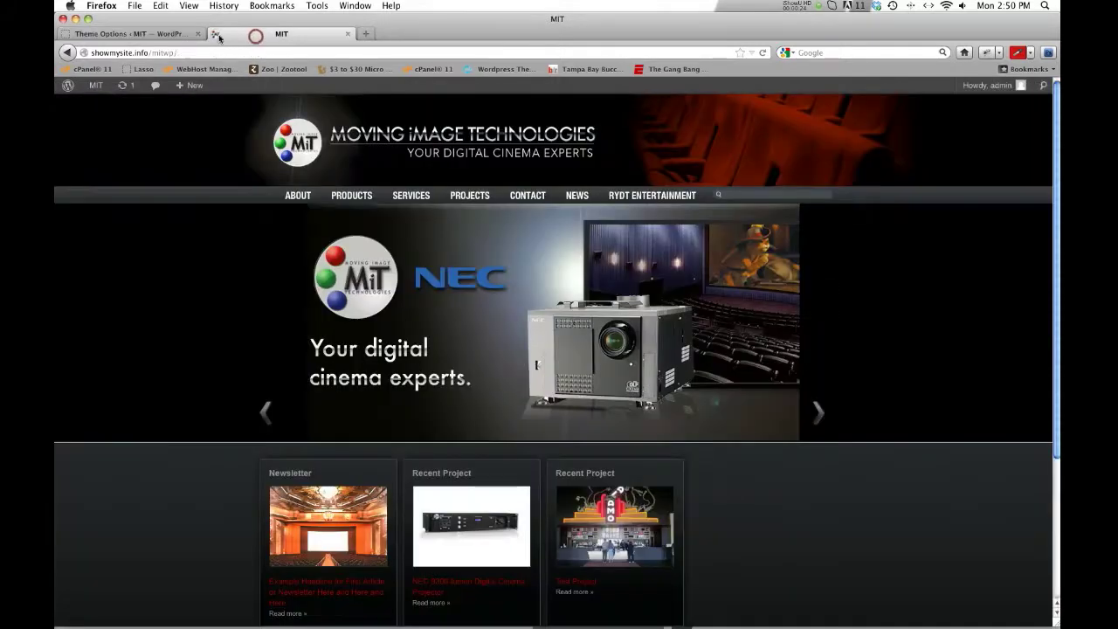
{"action": "left_click", "coordinate": [163, 34]}
{"action": "left_click", "coordinate": [328, 183]}
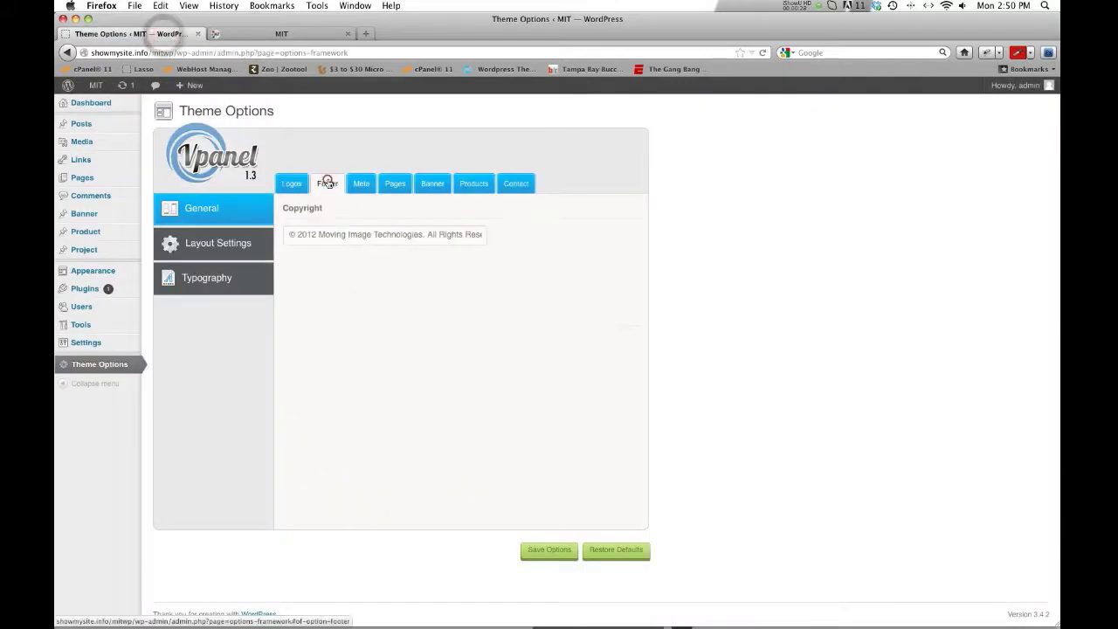
{"action": "left_click_drag", "start_coordinate": [292, 234], "coordinate": [425, 234]}
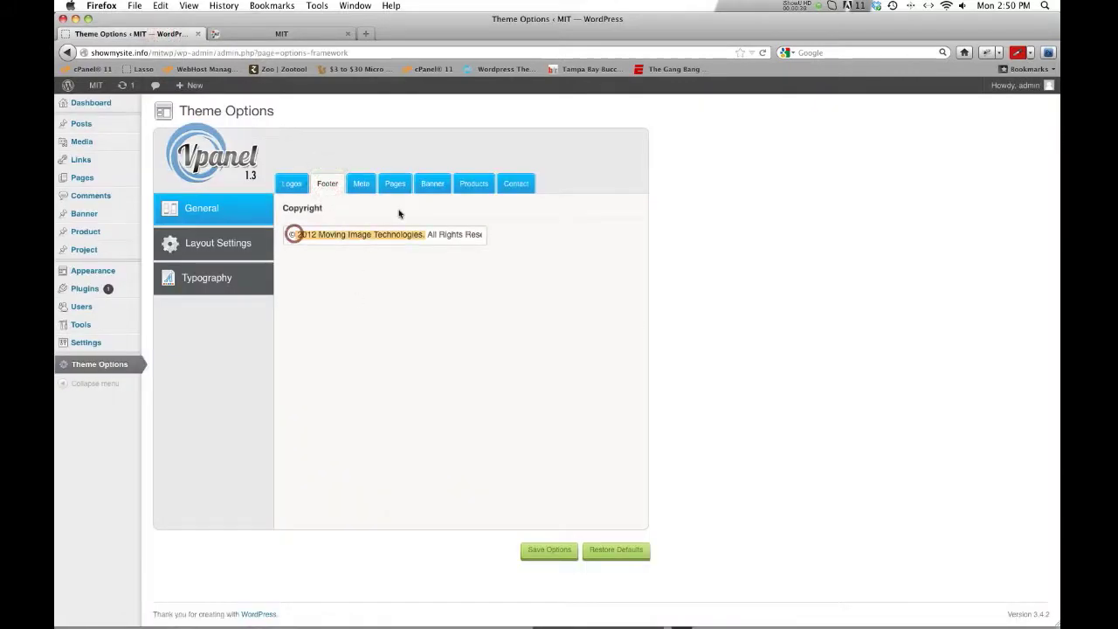
Review the meta description and custom homepage keywords fields in the theme's general settings
{"action": "left_click", "coordinate": [361, 184]}
{"action": "left_click", "coordinate": [347, 234]}
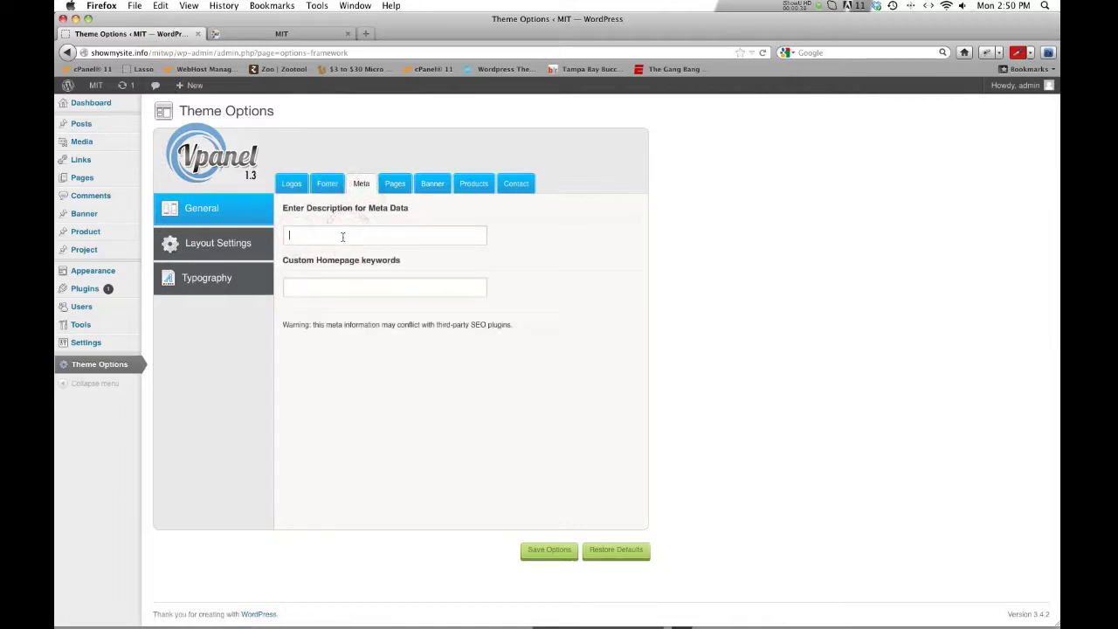
{"action": "left_click", "coordinate": [340, 293]}
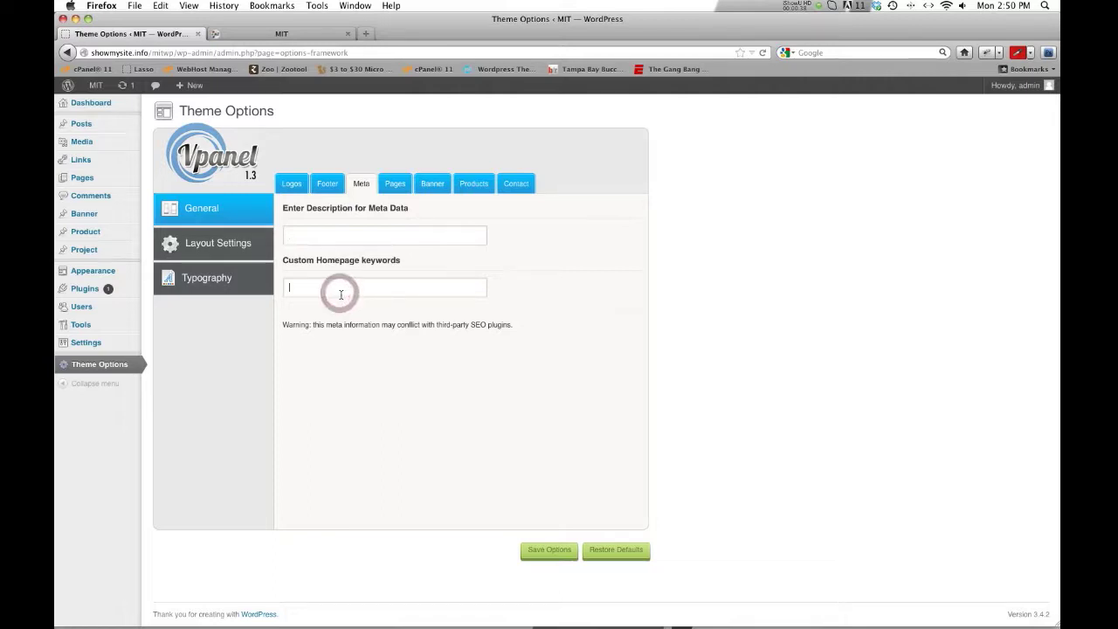
Review the Projects Page and Contact Page assignments, including the pages available for the Projects Page
{"action": "left_click", "coordinate": [392, 185]}
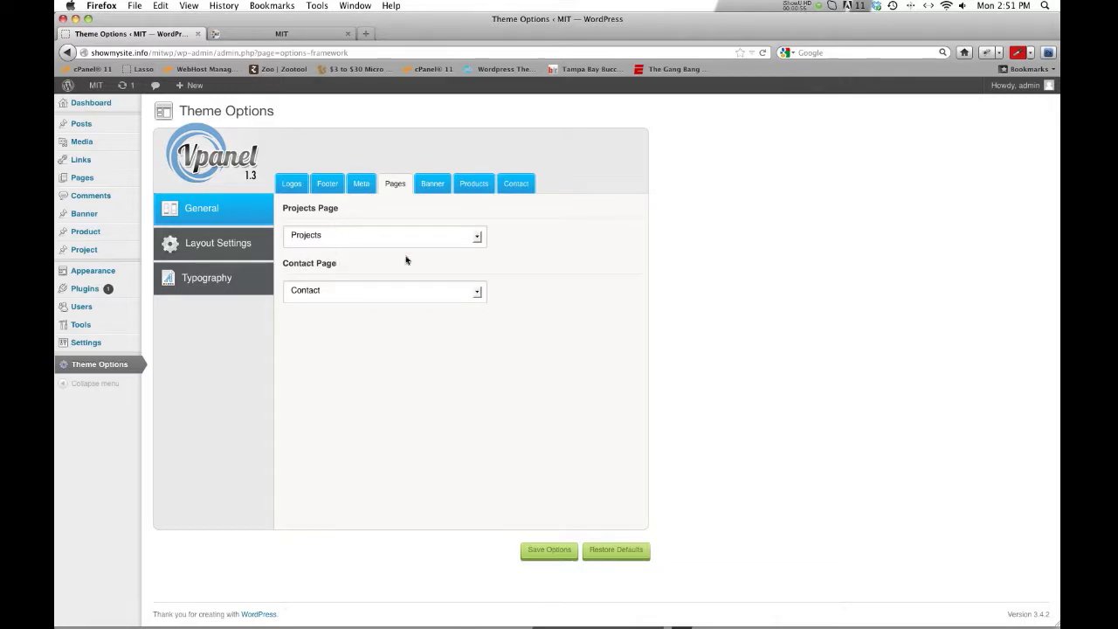
{"action": "left_click", "coordinate": [686, 288]}
{"action": "left_click", "coordinate": [475, 238]}
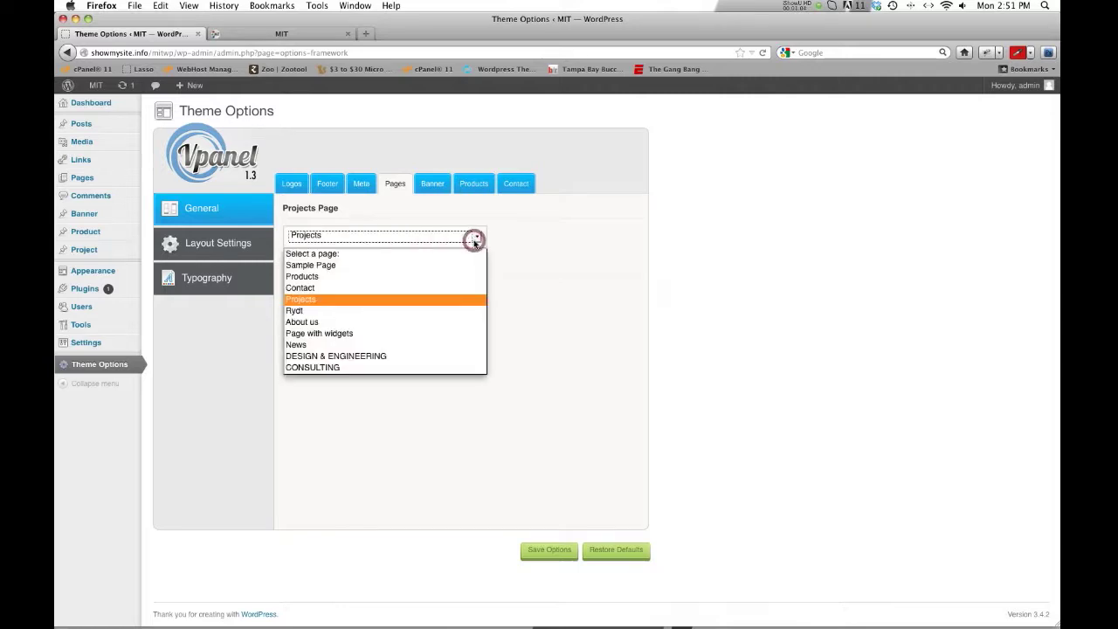
{"action": "left_click", "coordinate": [473, 240]}
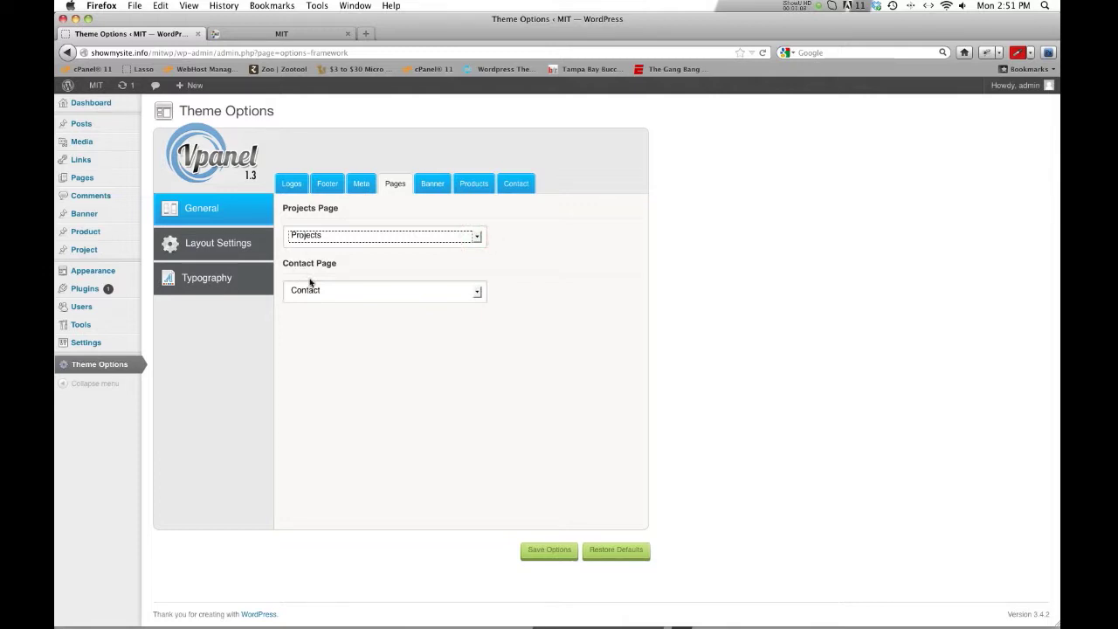
{"action": "left_click", "coordinate": [702, 266]}
Review the banner timing settings and advance the live homepage's banner to its next slide for comparison
{"action": "left_click", "coordinate": [433, 187]}
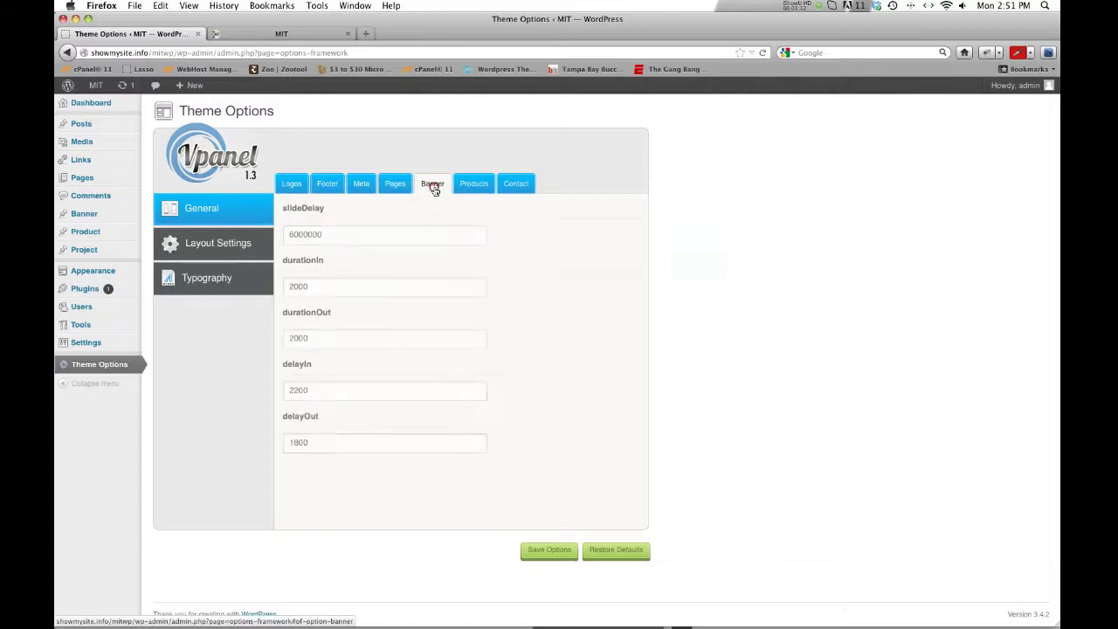
{"action": "left_click", "coordinate": [293, 34]}
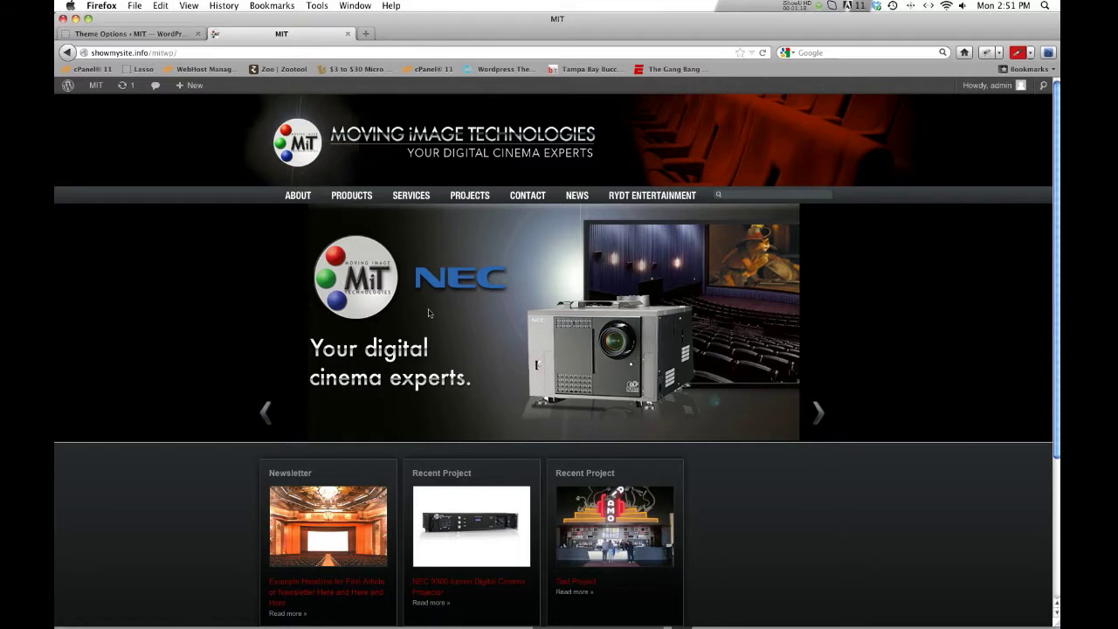
{"action": "left_click", "coordinate": [817, 411]}
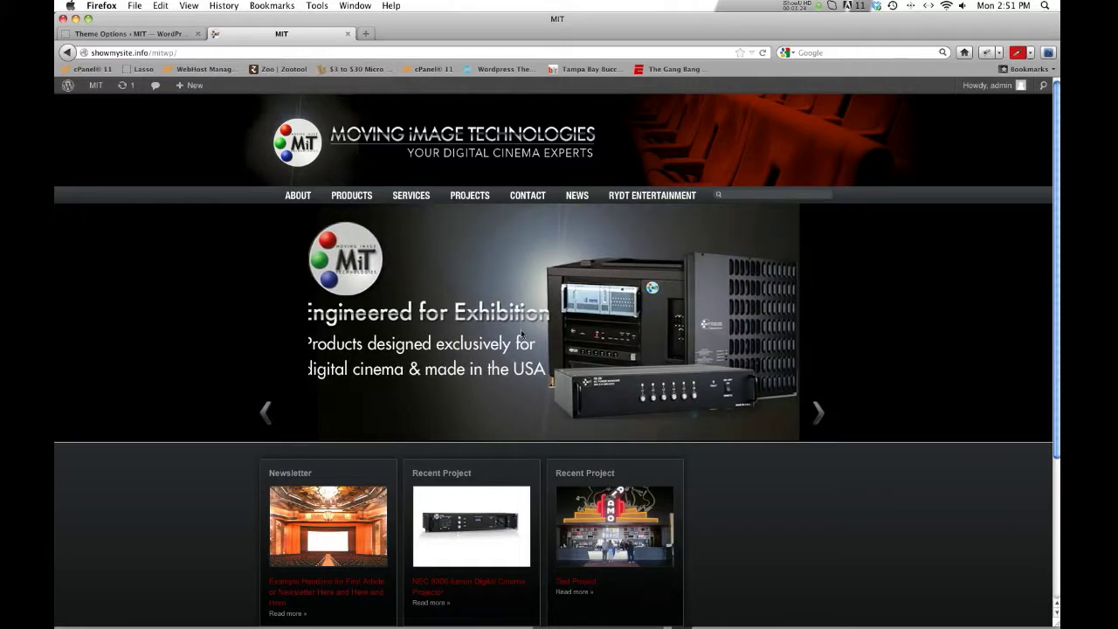
{"action": "left_click", "coordinate": [106, 35]}
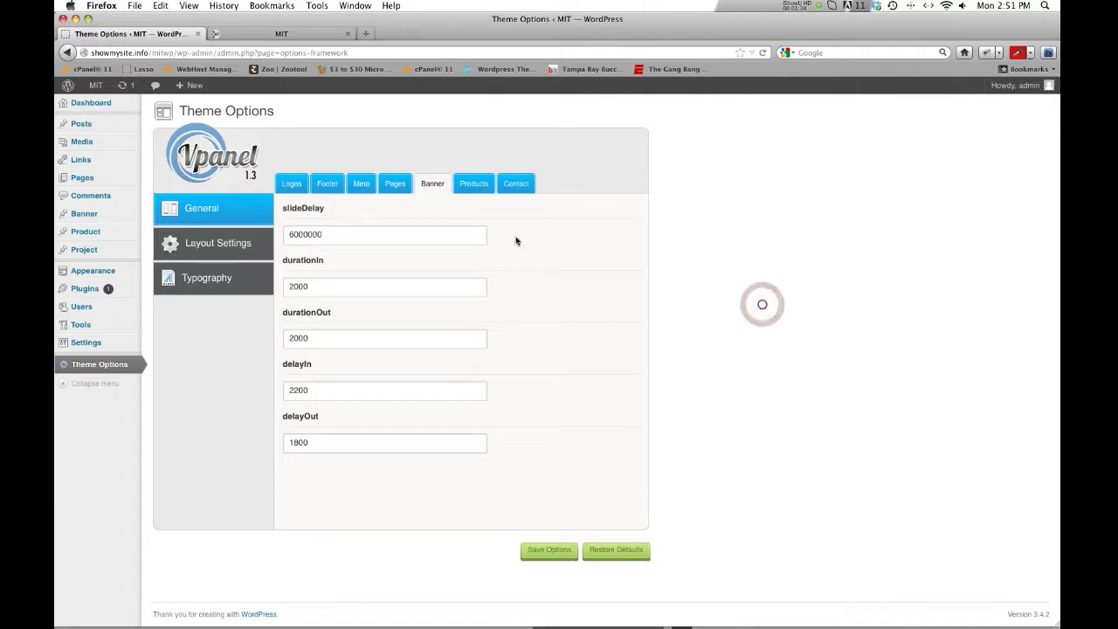
Compare the products-per-page setting with the Automation and D Cinema Pedestals listings on the live site
{"action": "left_click", "coordinate": [472, 186]}
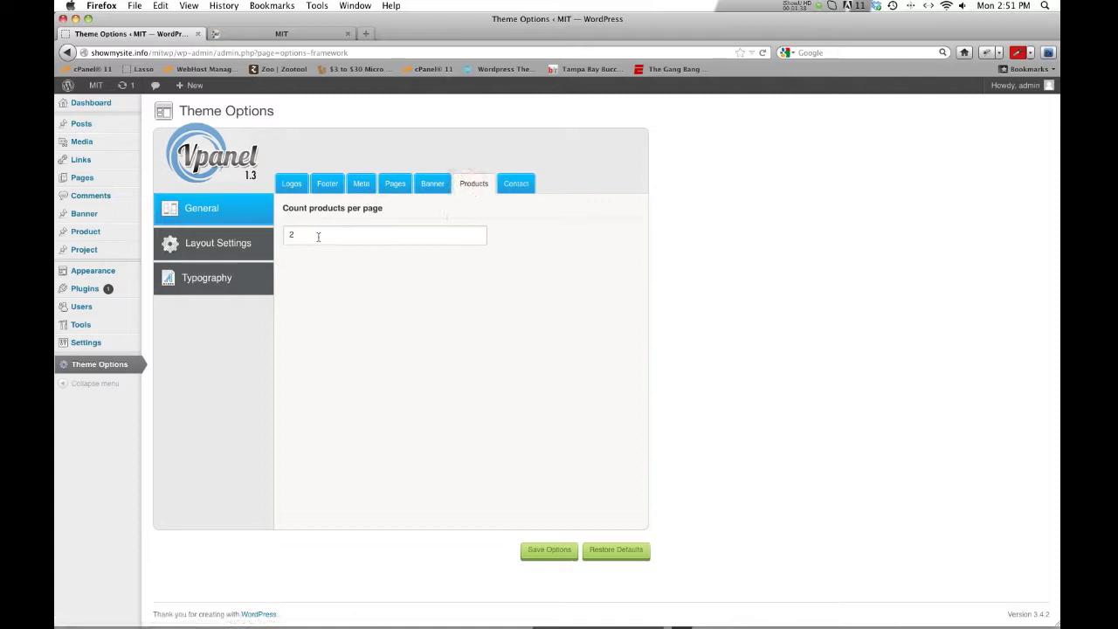
{"action": "left_click", "coordinate": [267, 33]}
{"action": "left_click", "coordinate": [361, 203]}
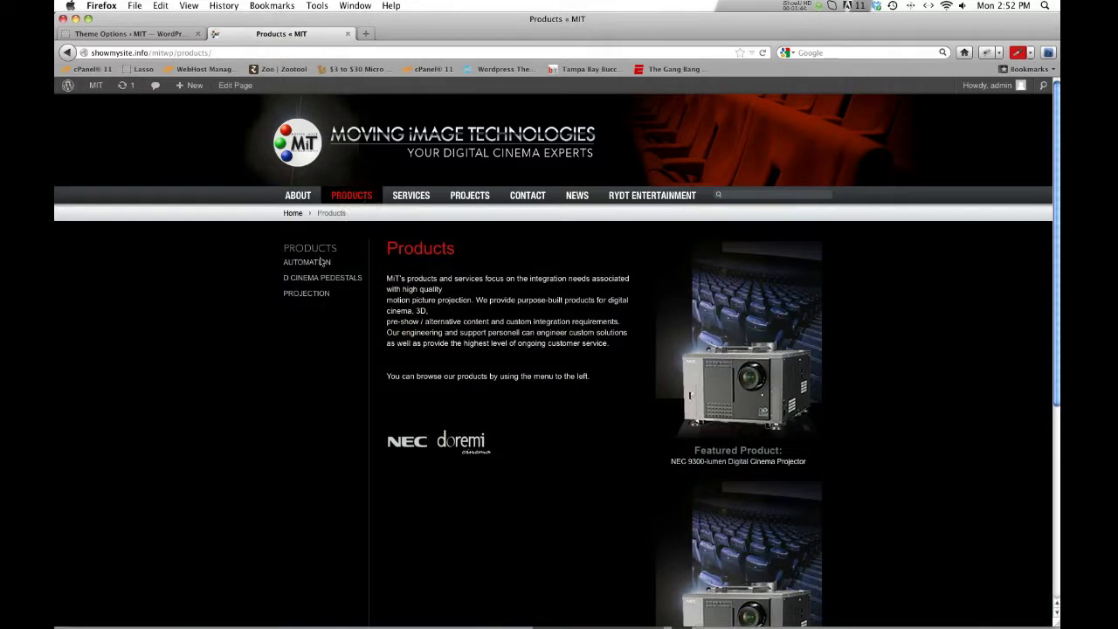
{"action": "left_click", "coordinate": [317, 263]}
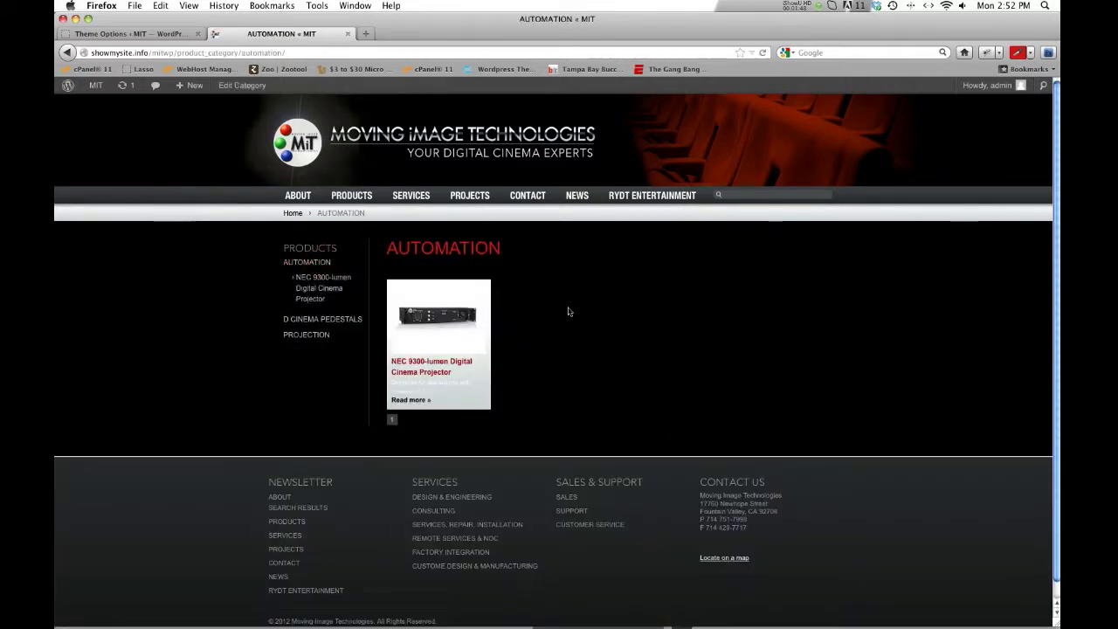
{"action": "left_click", "coordinate": [307, 293]}
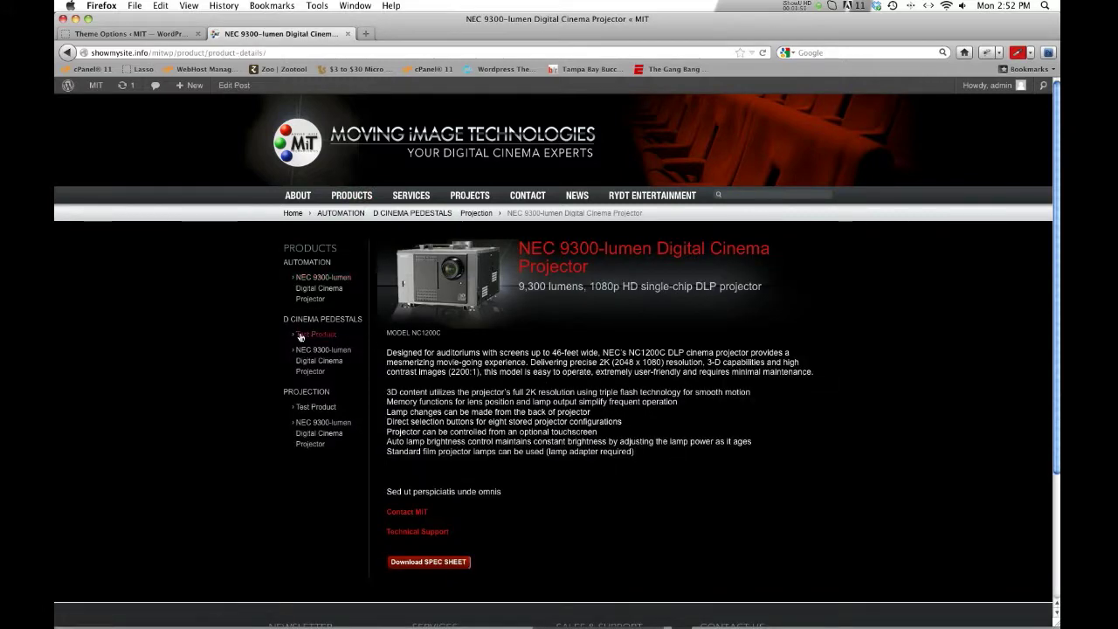
{"action": "left_click", "coordinate": [309, 321]}
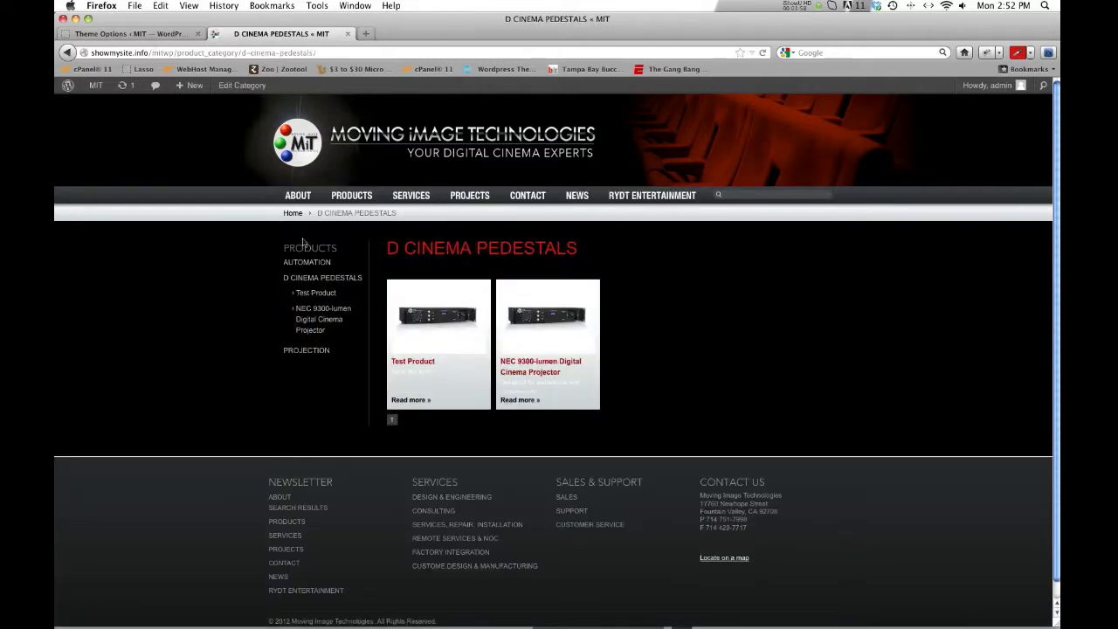
{"action": "left_click", "coordinate": [108, 34]}
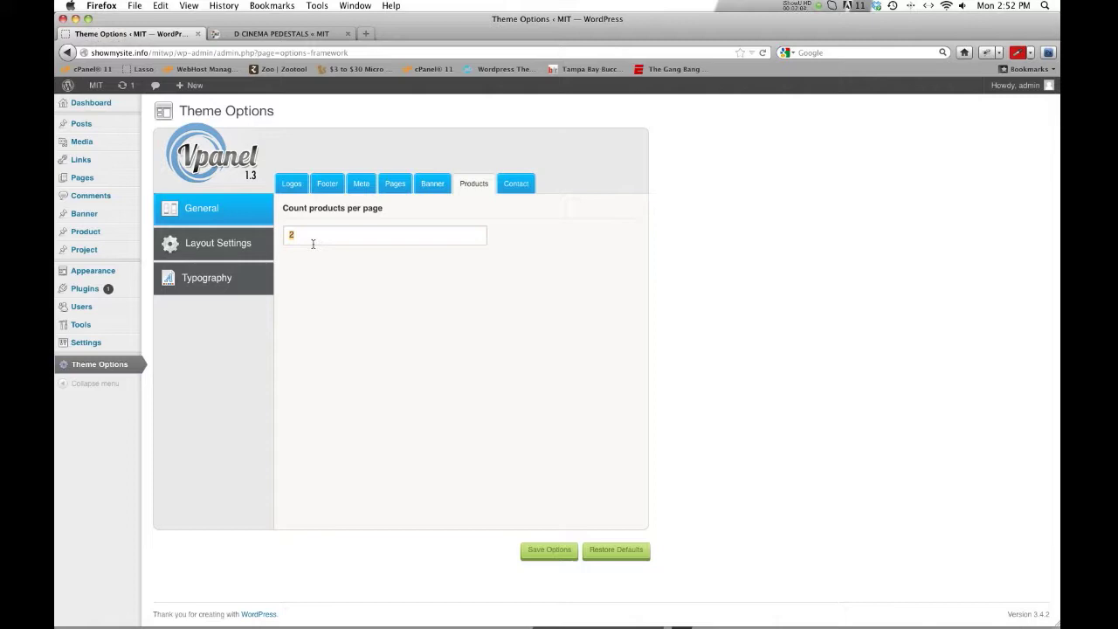
Review the contact info, map link and list of departments in the theme's contact settings
{"action": "left_click", "coordinate": [507, 192]}
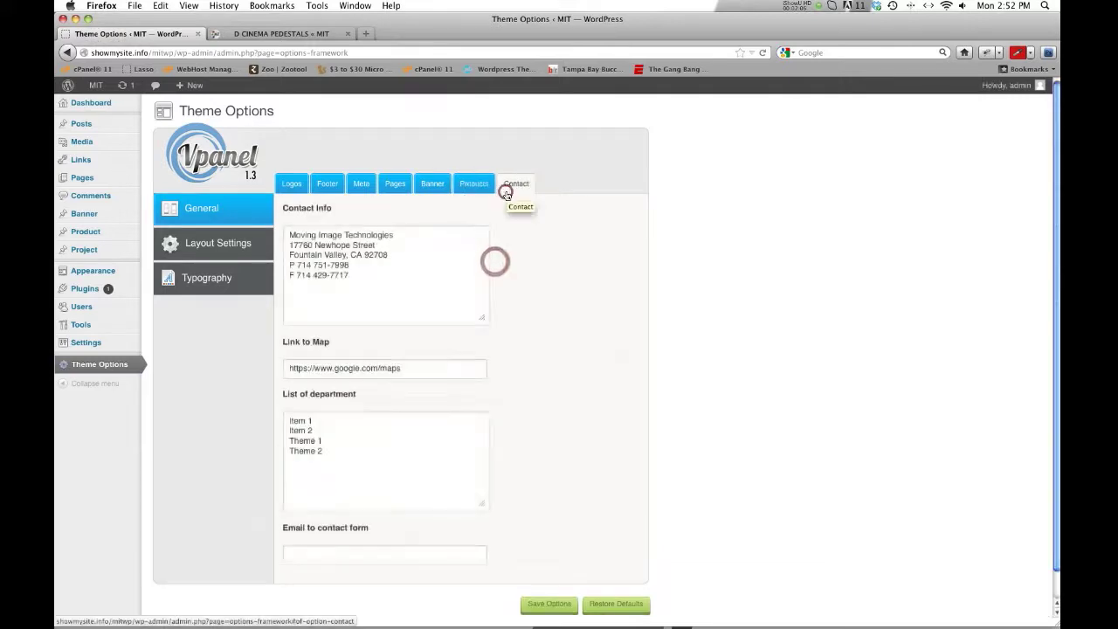
{"action": "left_click_drag", "start_coordinate": [359, 280], "coordinate": [289, 234]}
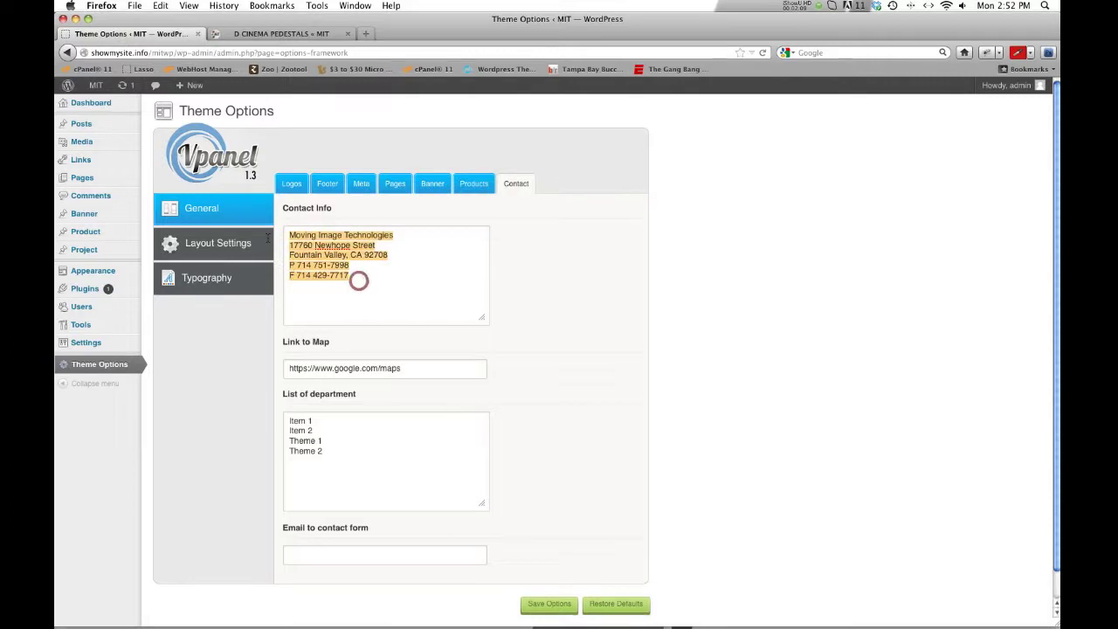
{"action": "triple_click", "coordinate": [385, 372]}
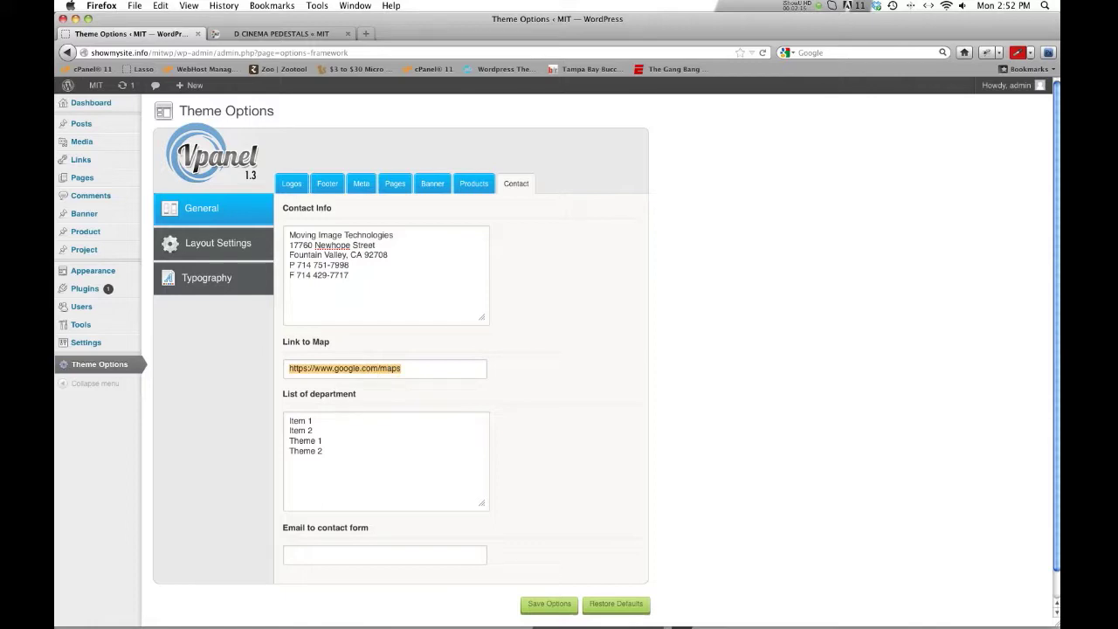
{"action": "left_click", "coordinate": [619, 380]}
{"action": "scroll", "coordinate": [619, 379], "scroll_direction": "down", "scroll_amount": 1}
{"action": "left_click_drag", "start_coordinate": [333, 421], "coordinate": [257, 377]}
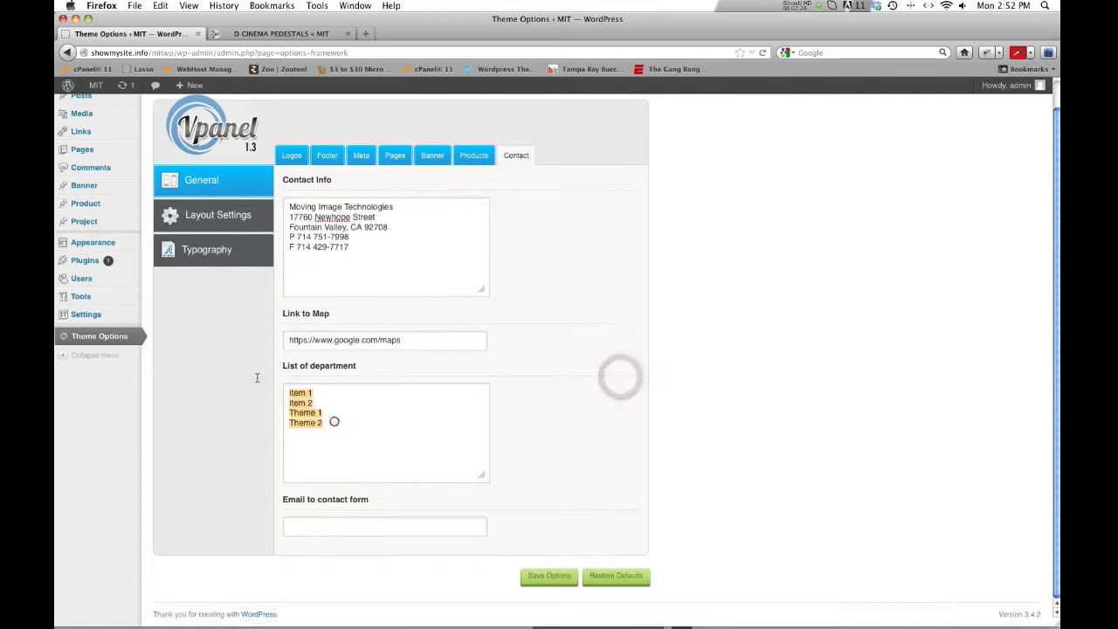
Compare the department choices in the live Contact page's form with the department list in the theme options
{"action": "left_click", "coordinate": [239, 33]}
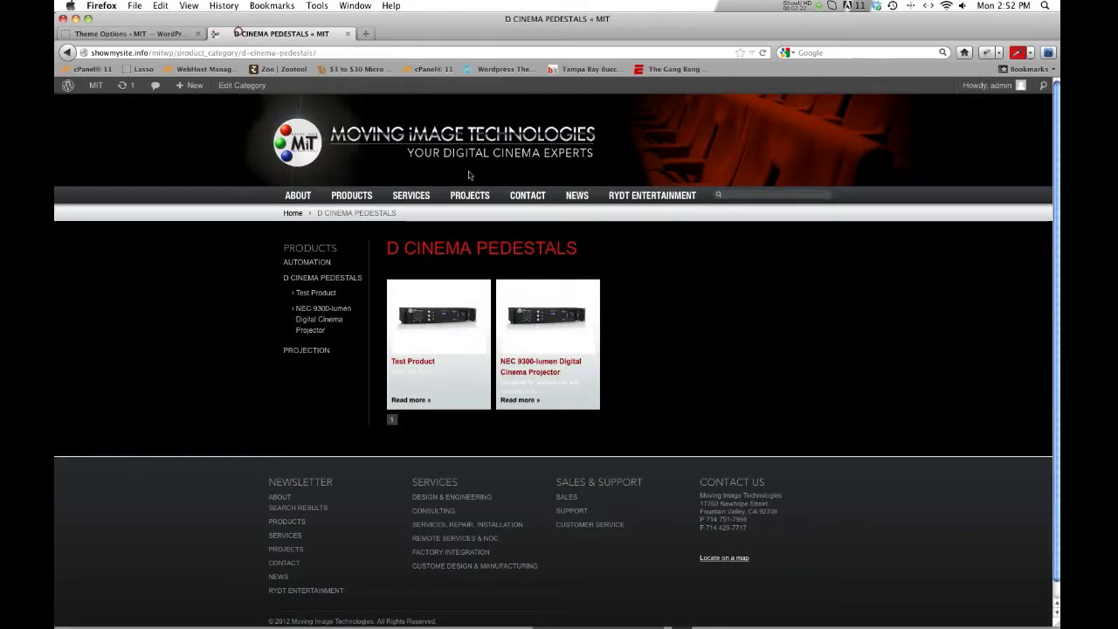
{"action": "left_click", "coordinate": [526, 198]}
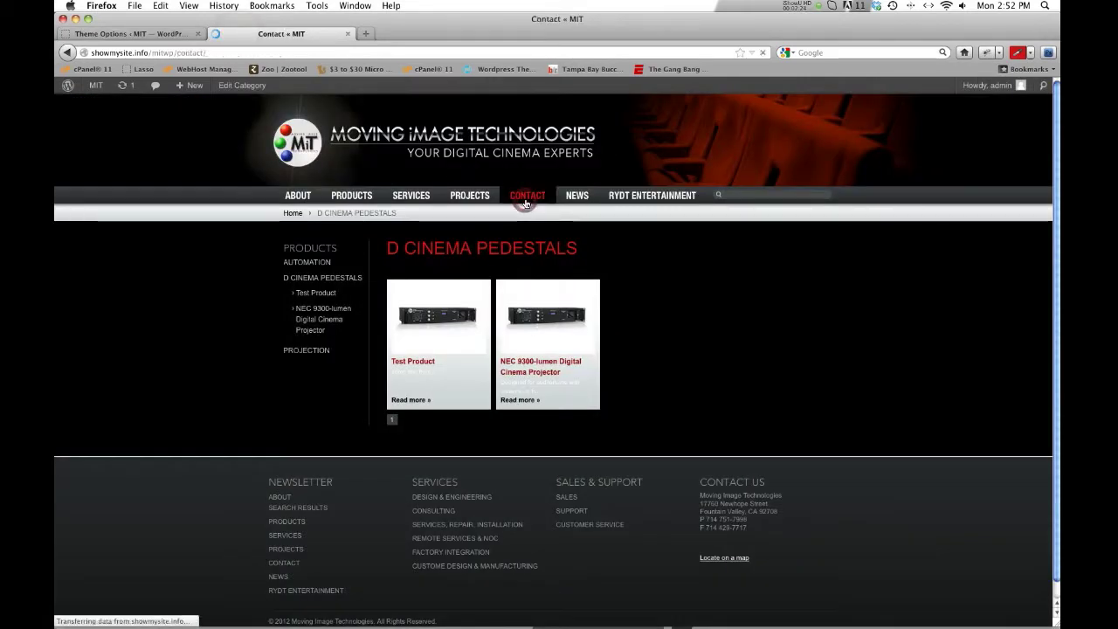
{"action": "scroll", "coordinate": [542, 277], "scroll_direction": "down", "scroll_amount": 3}
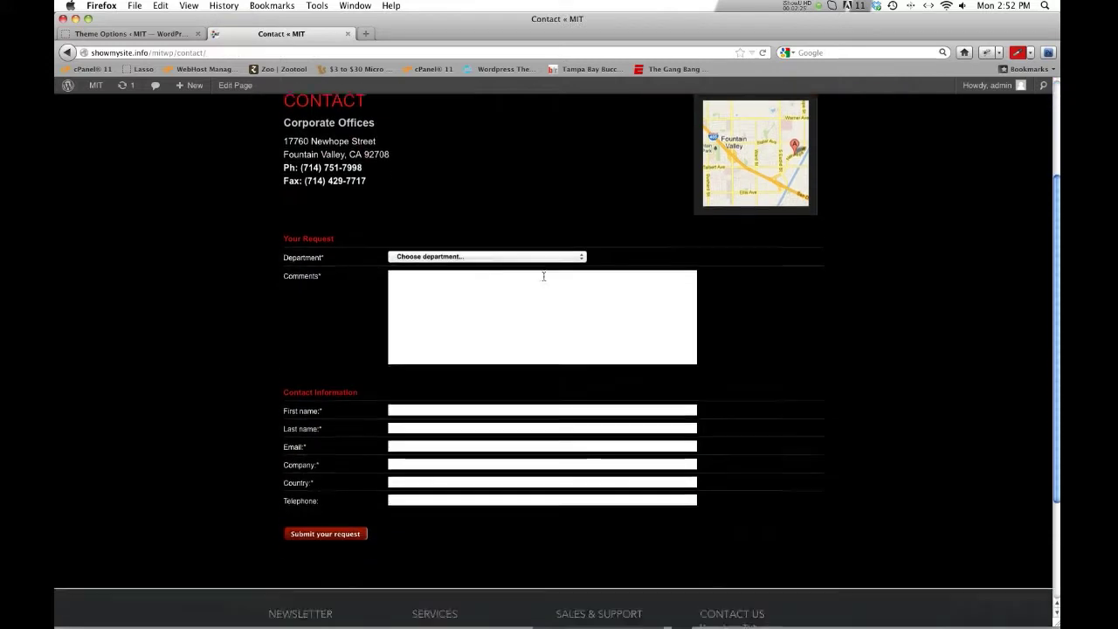
{"action": "left_click", "coordinate": [464, 259]}
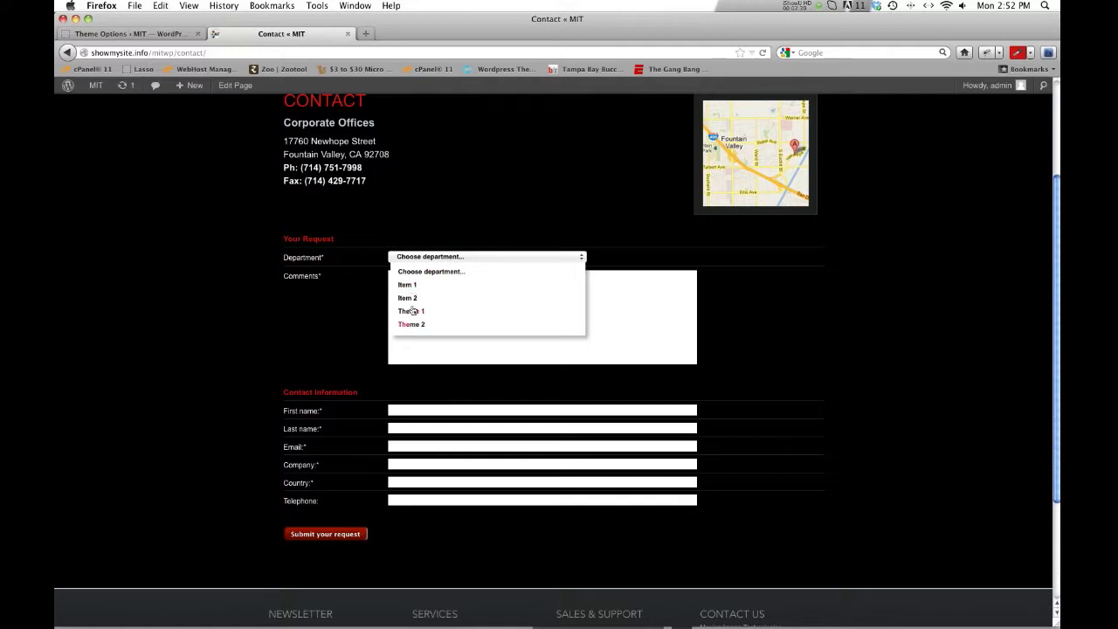
{"action": "left_click", "coordinate": [162, 35]}
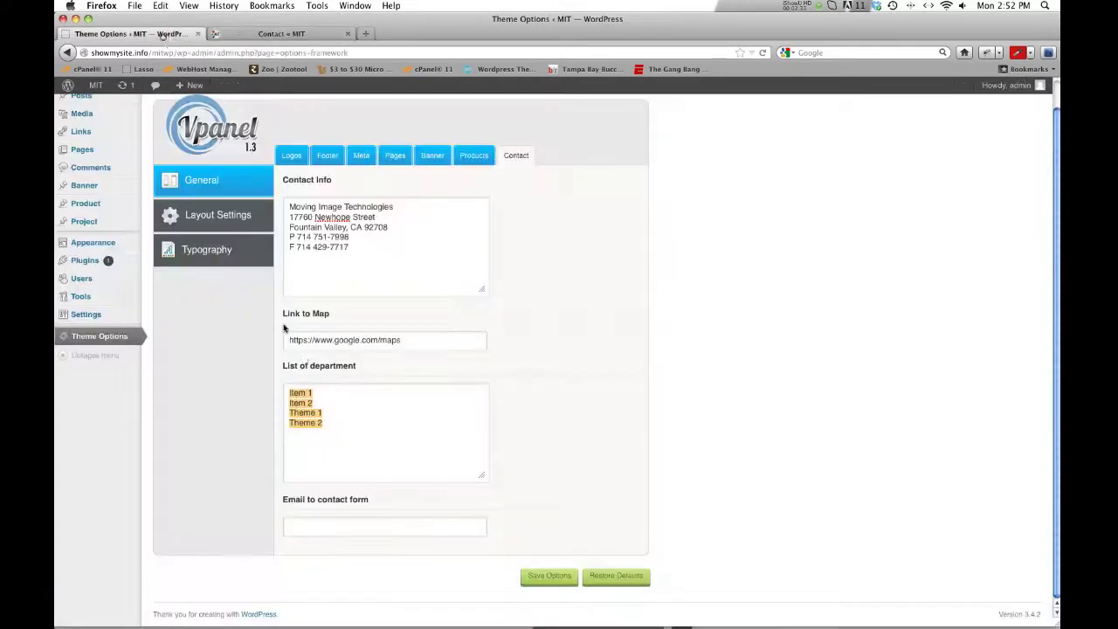
{"action": "left_click", "coordinate": [336, 405]}
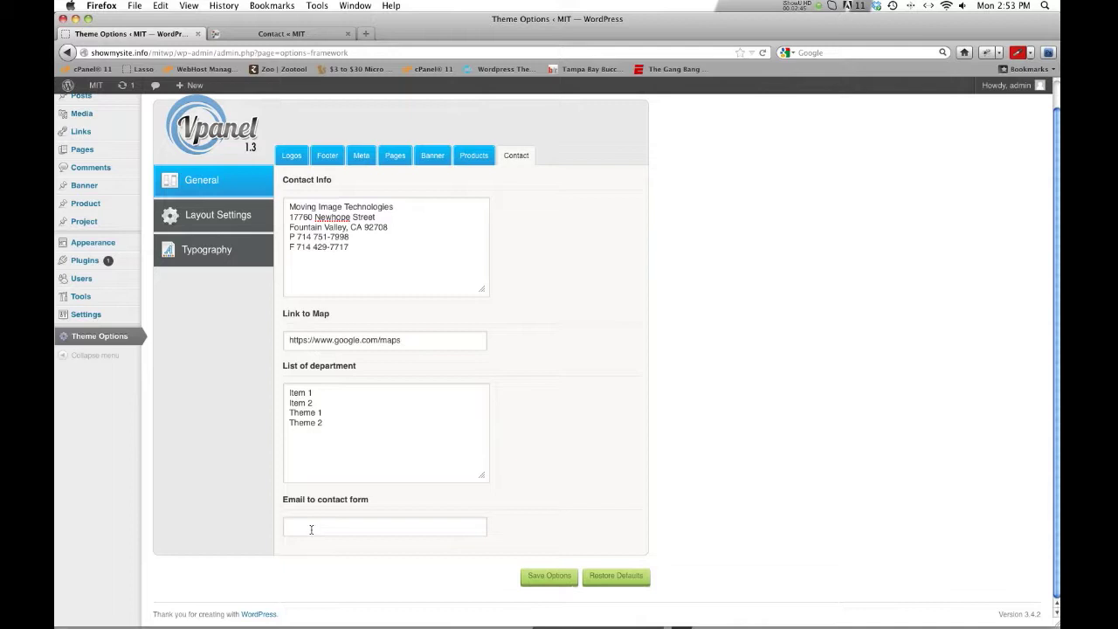
{"action": "scroll", "coordinate": [597, 371], "scroll_direction": "up", "scroll_amount": 1}
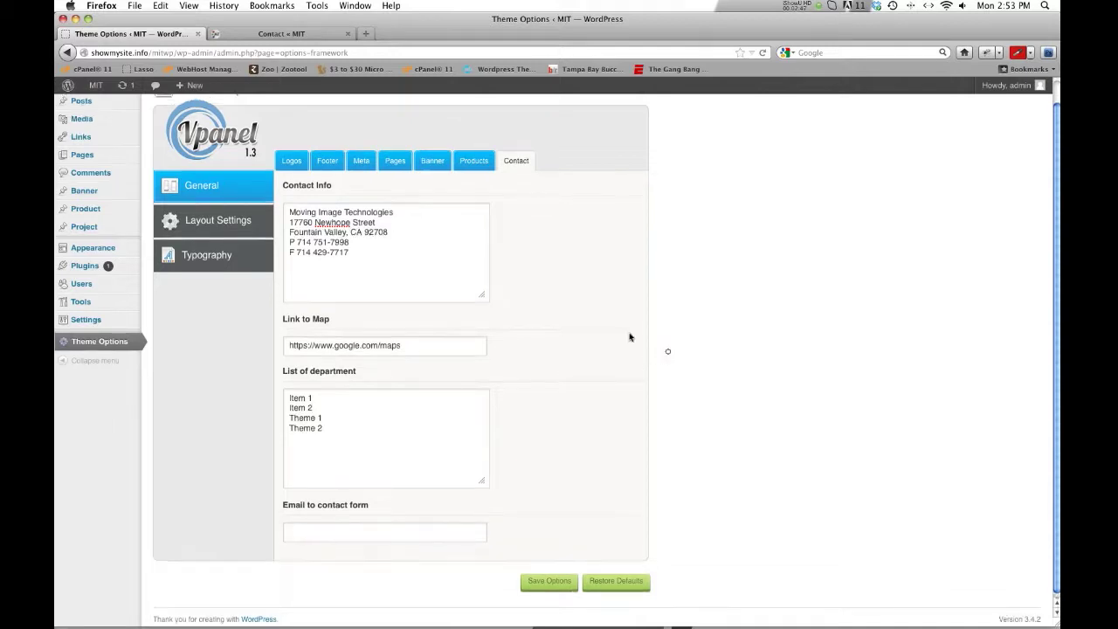
Review the hyperlink colour and underline options under Layout Settings, and look at the live About page for reference
{"action": "left_click", "coordinate": [207, 225]}
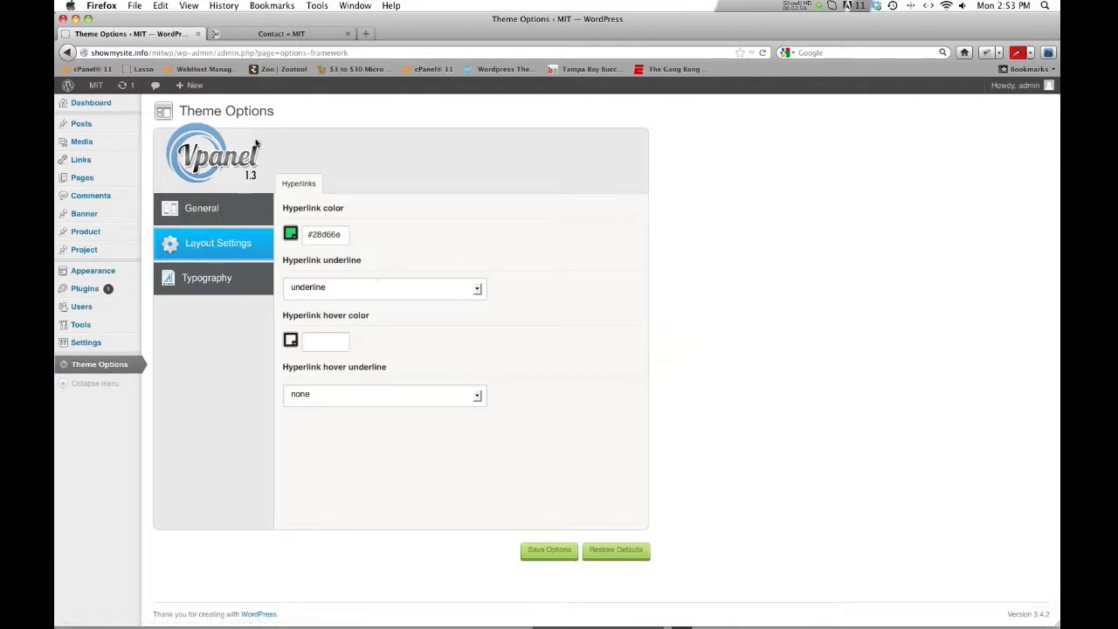
{"action": "left_click", "coordinate": [275, 34]}
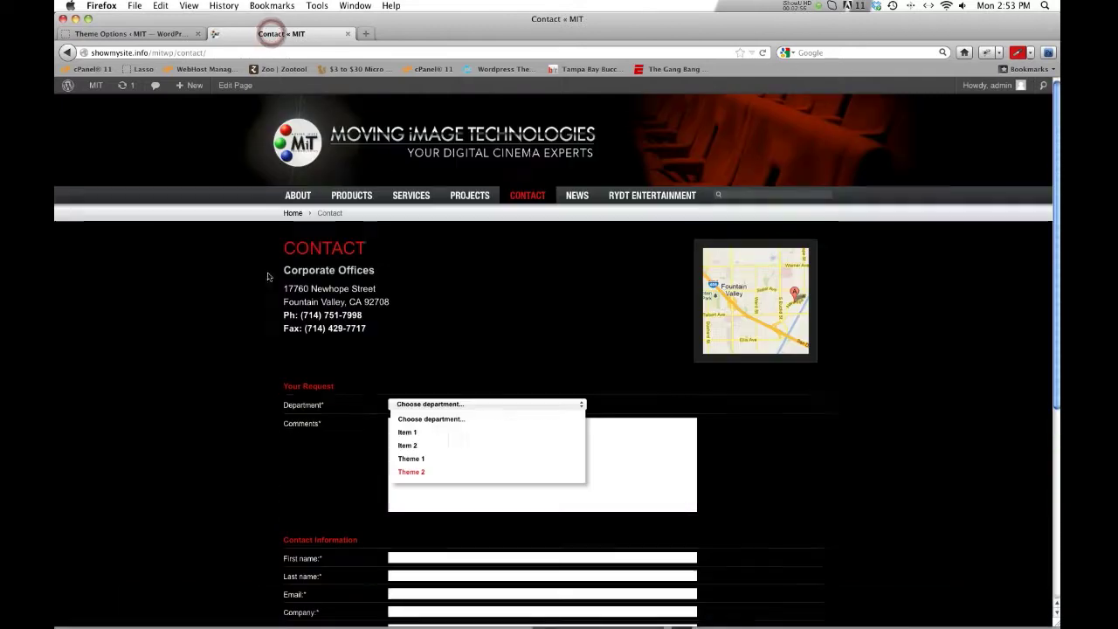
{"action": "left_click", "coordinate": [185, 277]}
{"action": "mouse_move", "coordinate": [294, 196]}
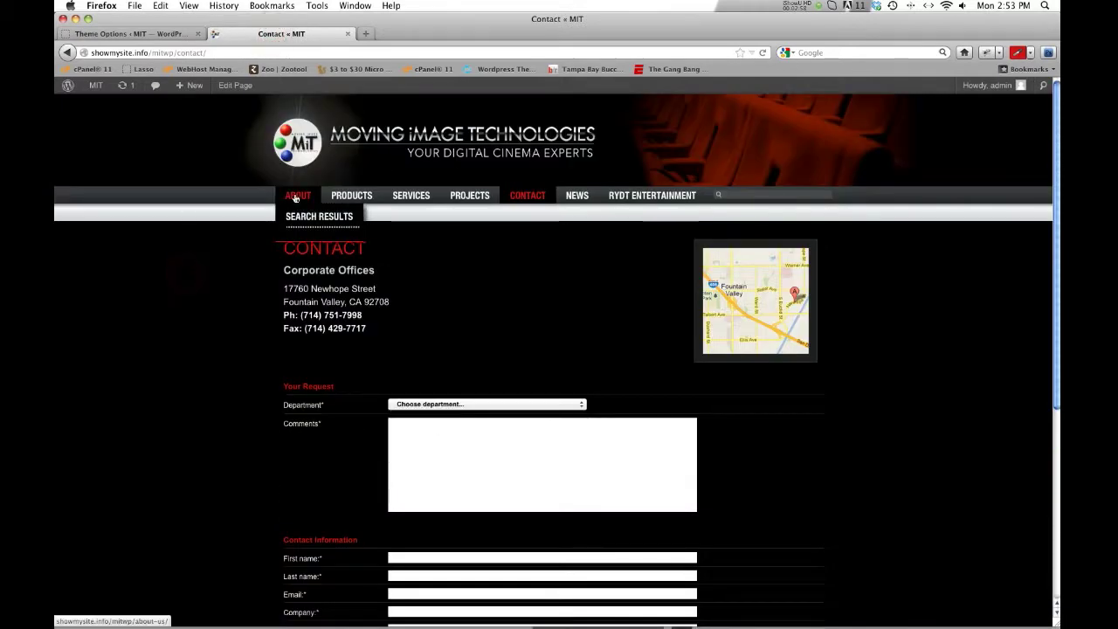
{"action": "left_click", "coordinate": [296, 196]}
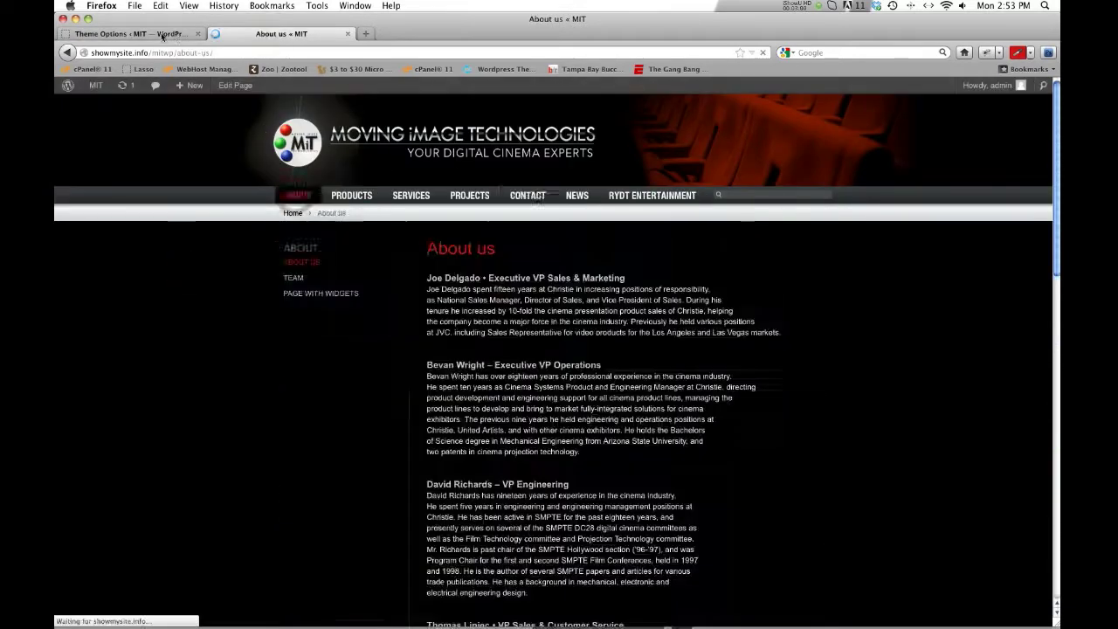
{"action": "left_click", "coordinate": [160, 34]}
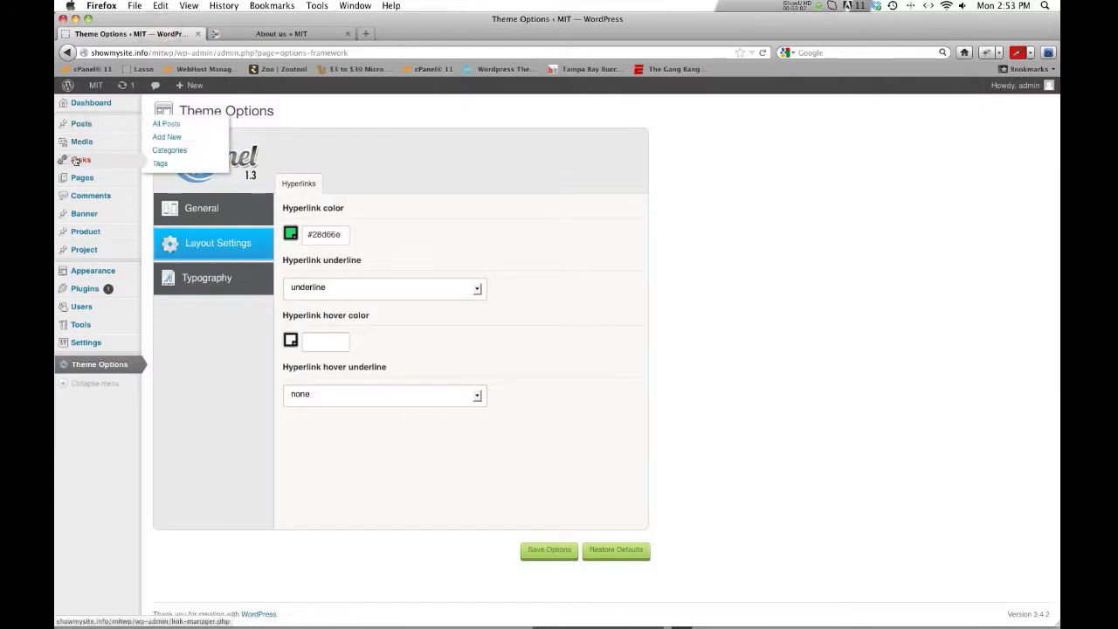
{"action": "mouse_move", "coordinate": [76, 177]}
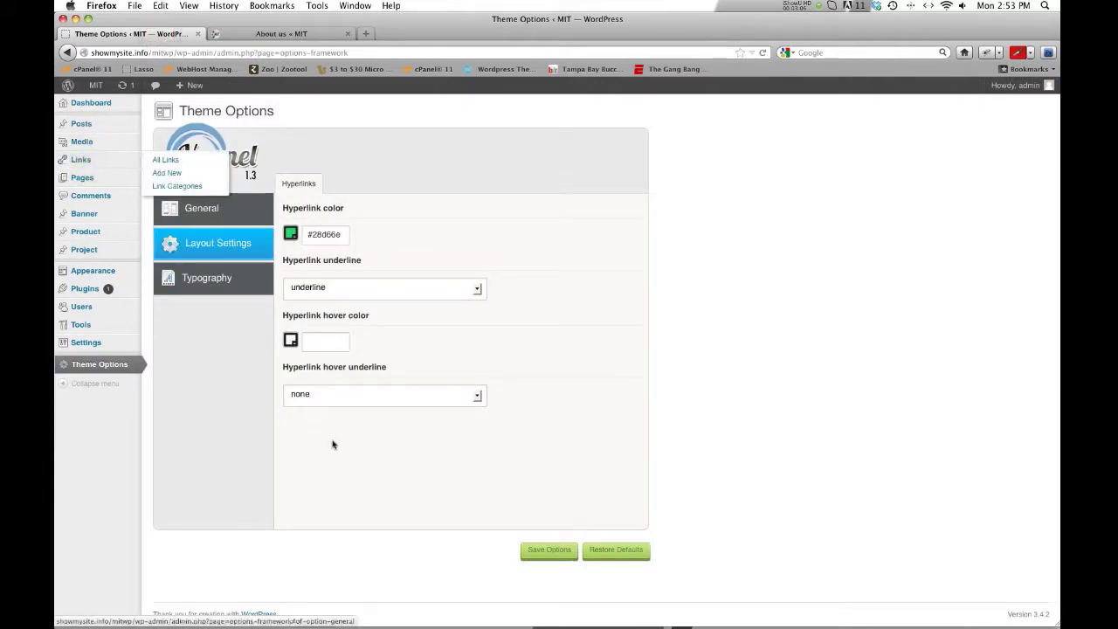
Set the hyperlink hover colour to the red #c91818 in the layout settings and save the options
{"action": "left_click", "coordinate": [290, 341]}
{"action": "left_click_drag", "start_coordinate": [347, 397], "coordinate": [369, 379]}
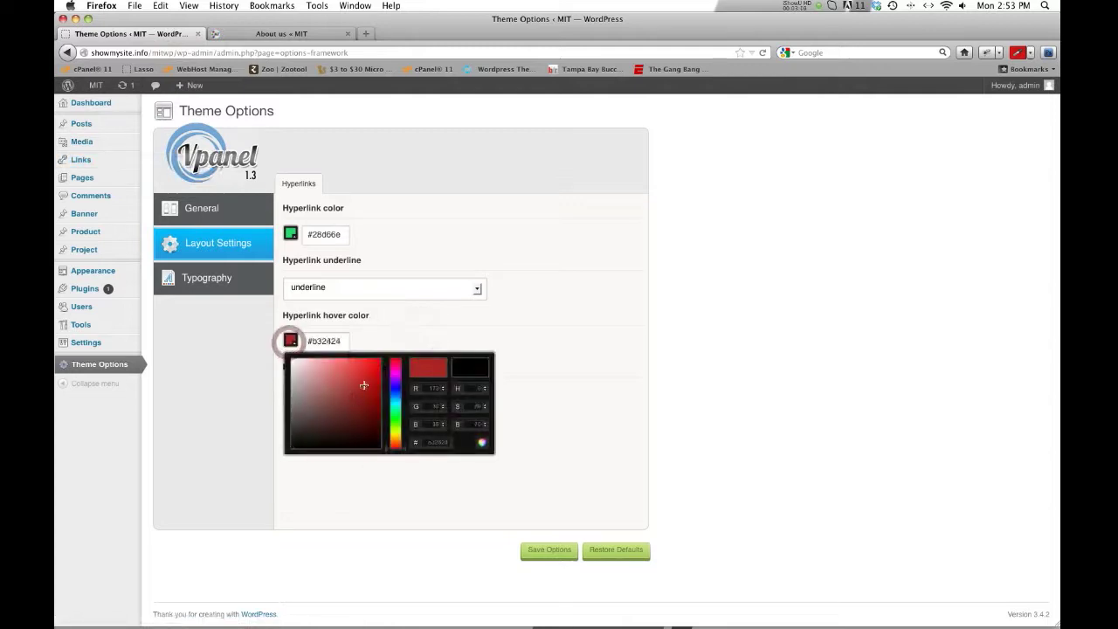
{"action": "left_click", "coordinate": [633, 287]}
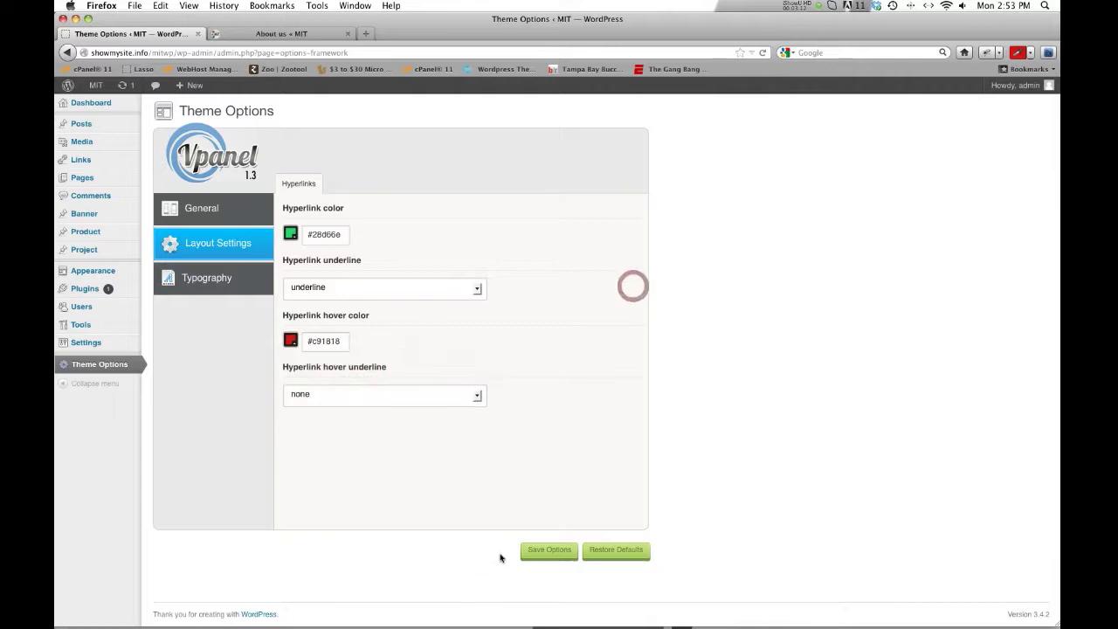
{"action": "left_click", "coordinate": [538, 554]}
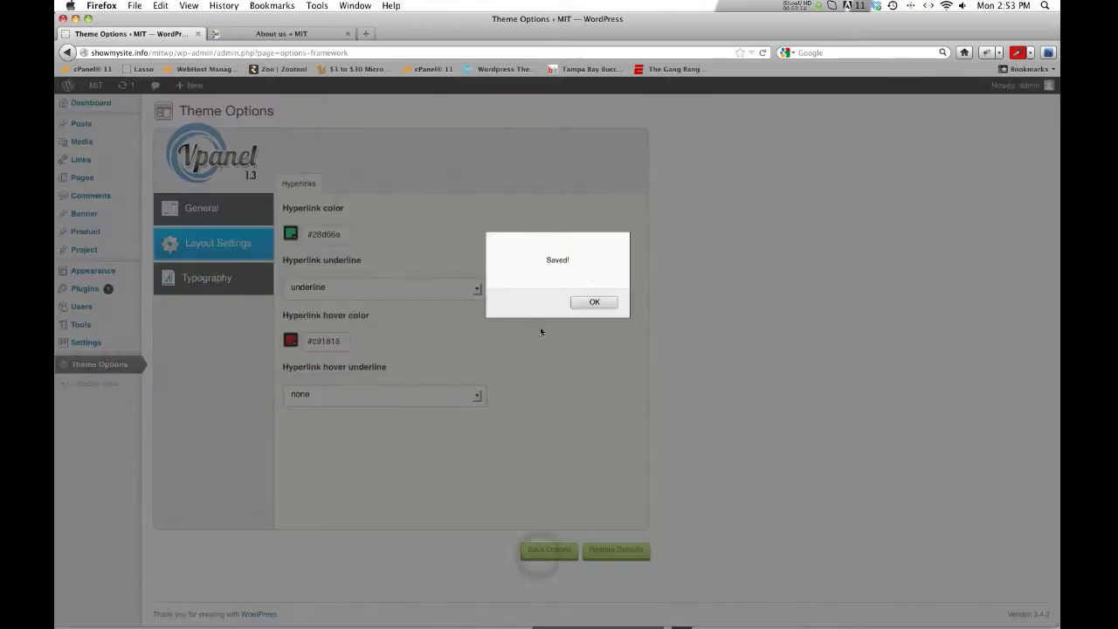
{"action": "left_click", "coordinate": [595, 302]}
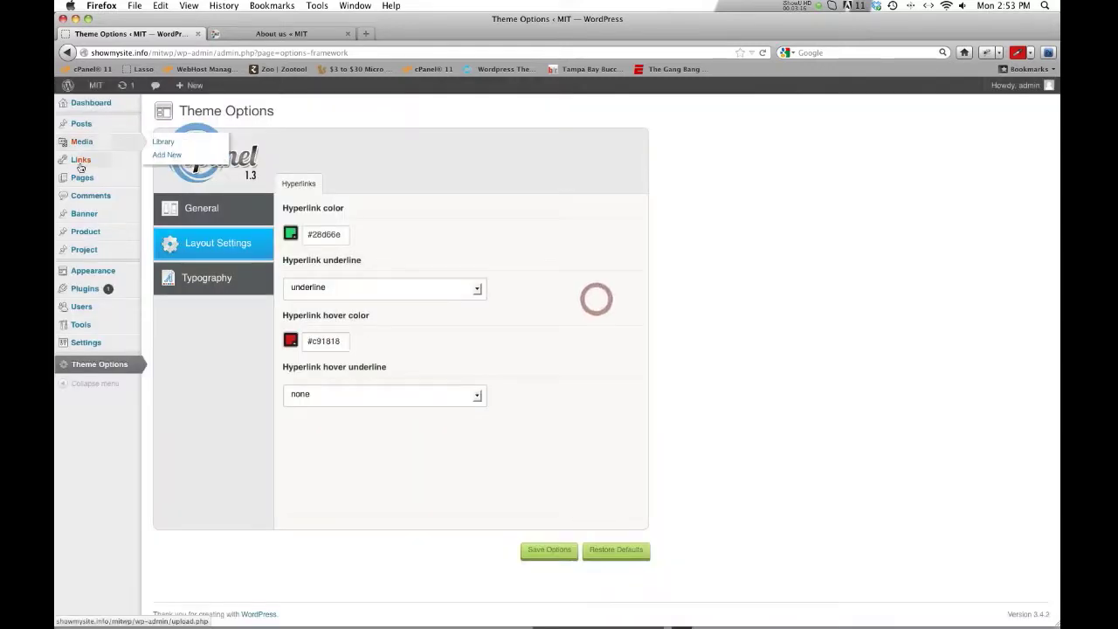
Create a new page titled Testing and fill its body with a line of placeholder text ending in a readable word
{"action": "left_click", "coordinate": [163, 191]}
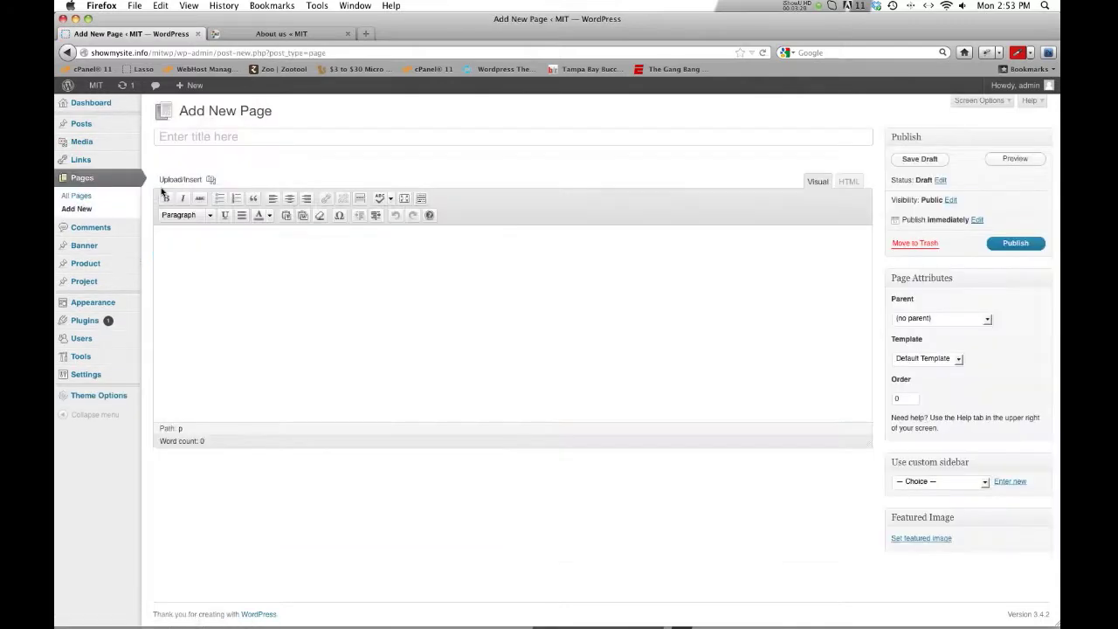
{"action": "left_click", "coordinate": [220, 137]}
{"action": "type", "text": "Testing"}
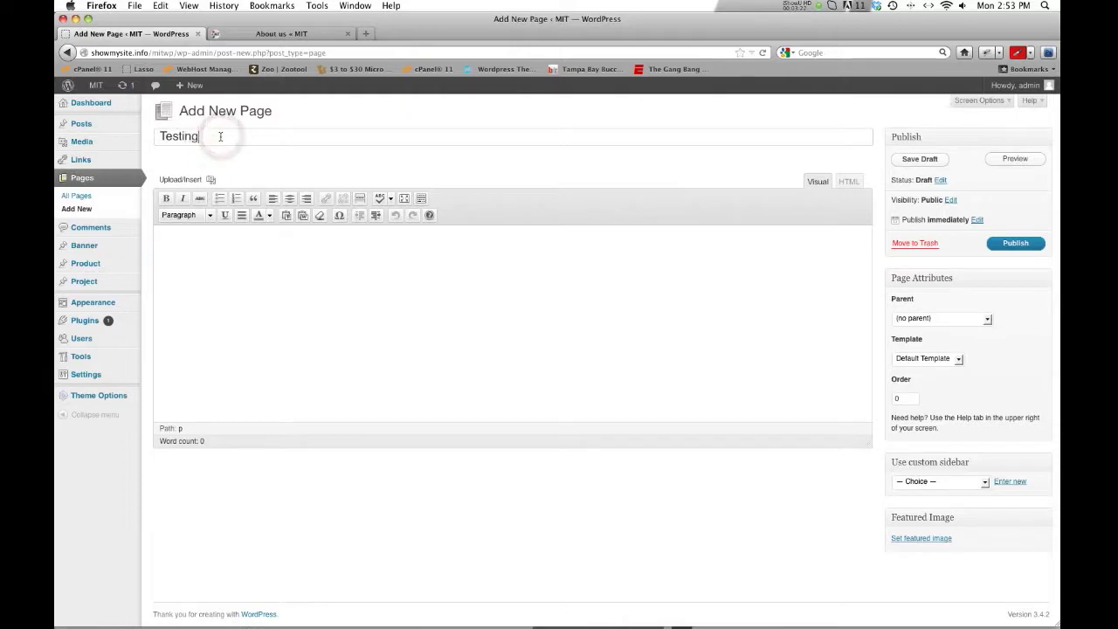
{"action": "left_click", "coordinate": [312, 274]}
{"action": "type", "text": "l;lsd"}
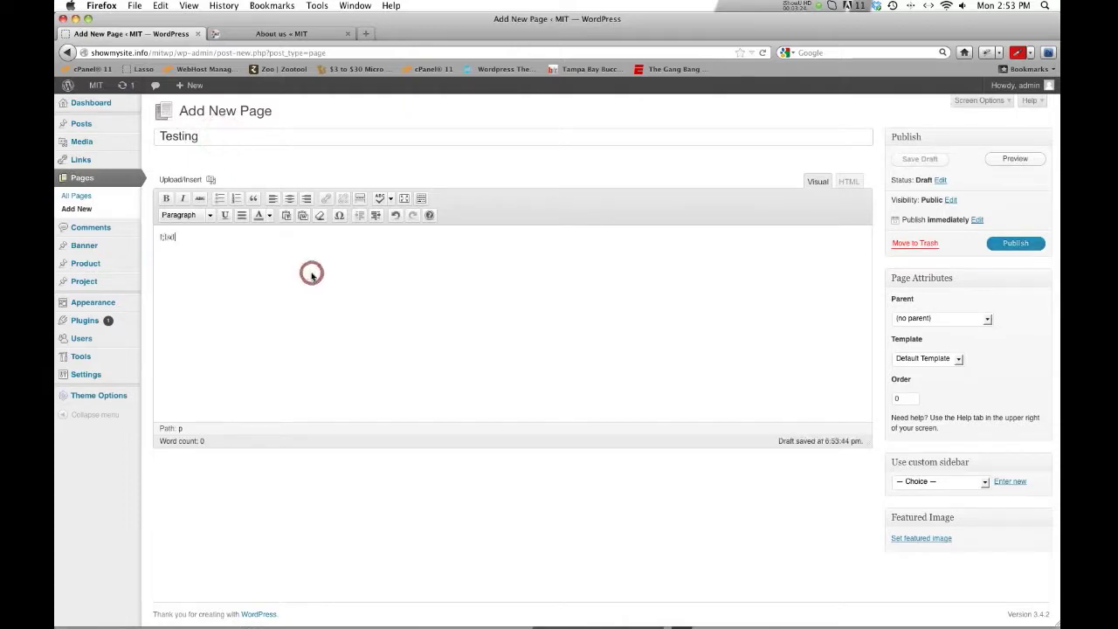
{"action": "type", "text": "fsl;fjlls;fksl;fk l;ldskf;lsdk fldskfl;dskfl;skfdsfl;kdslf;ksdlfkdslfkdslfkdsl;klf lkfg Charlie"}
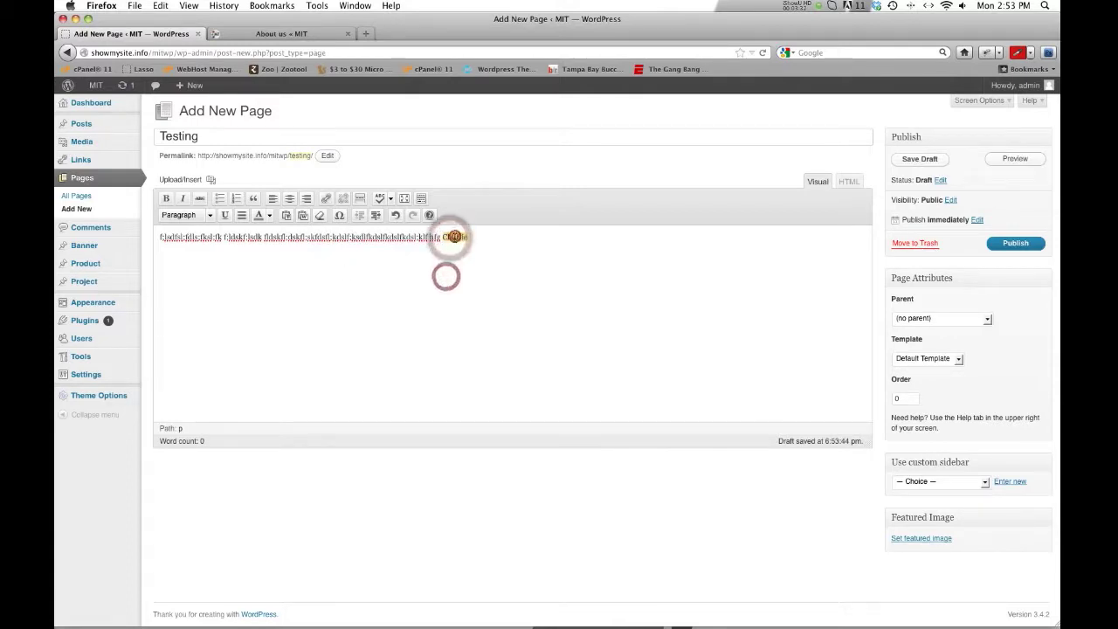
Turn the last word of the Testing page's text into a hyperlink with # as its URL
{"action": "left_click", "coordinate": [326, 198]}
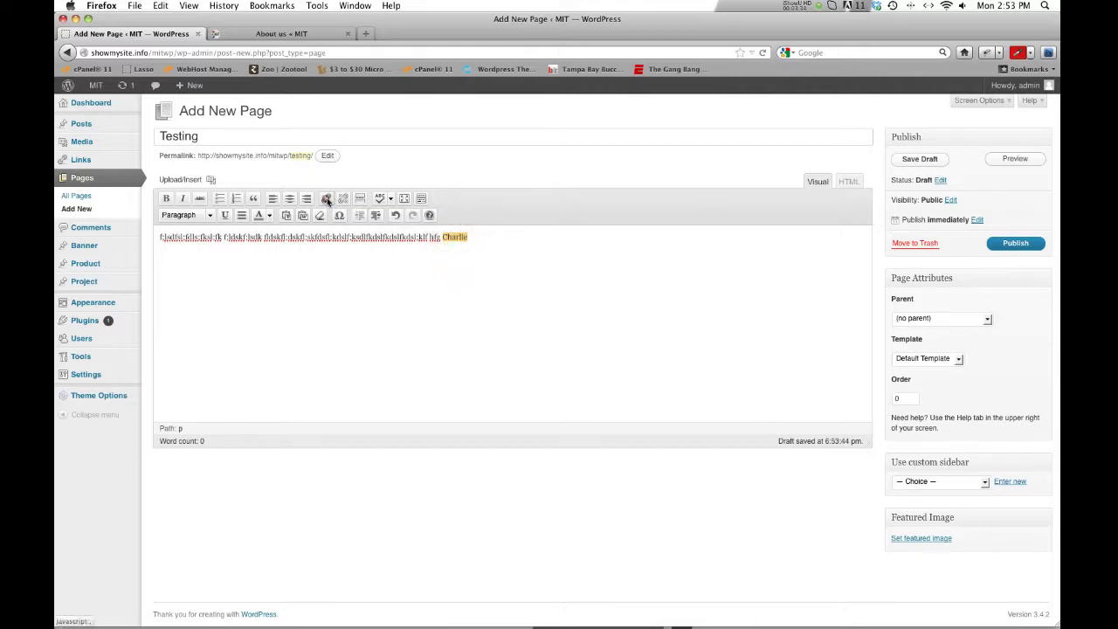
{"action": "left_click", "coordinate": [517, 326]}
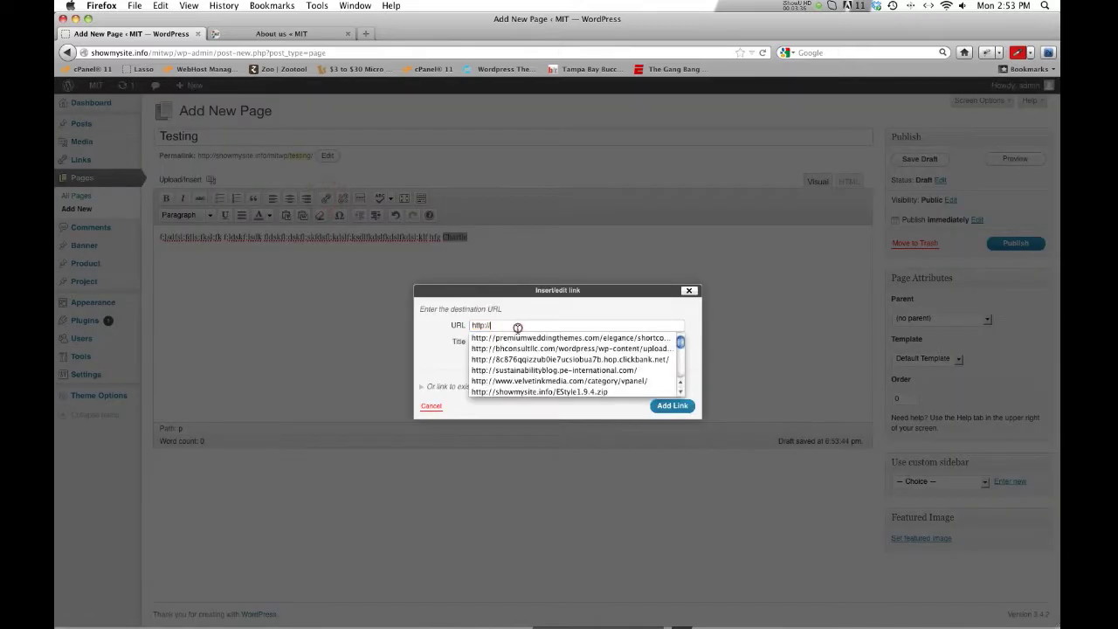
{"action": "type", "text": "#"}
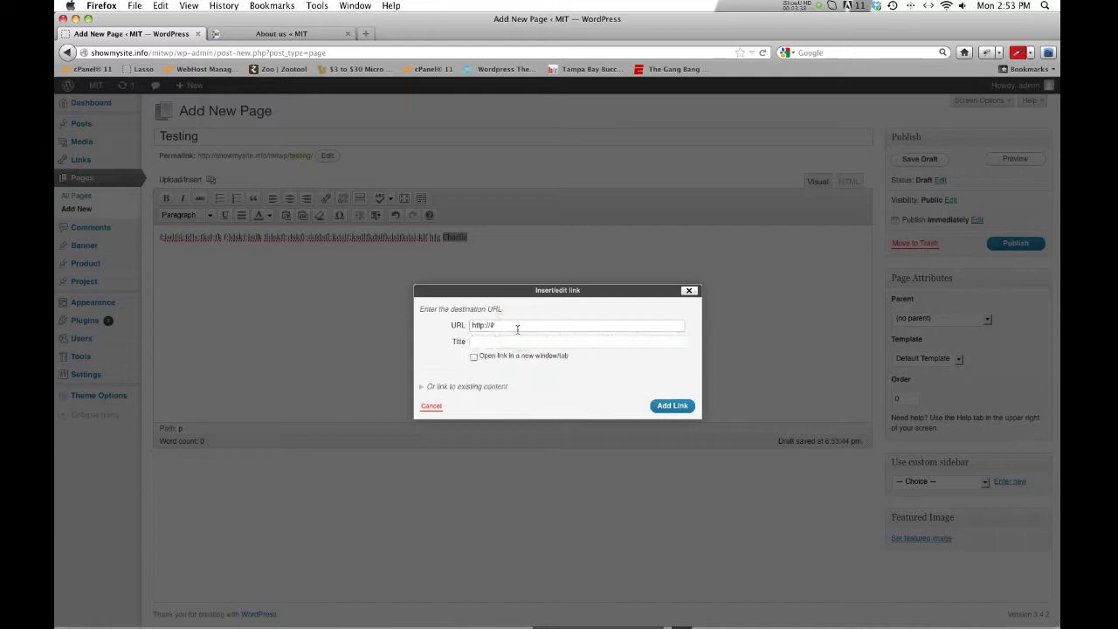
{"action": "type", "text": "#"}
{"action": "left_click", "coordinate": [689, 407]}
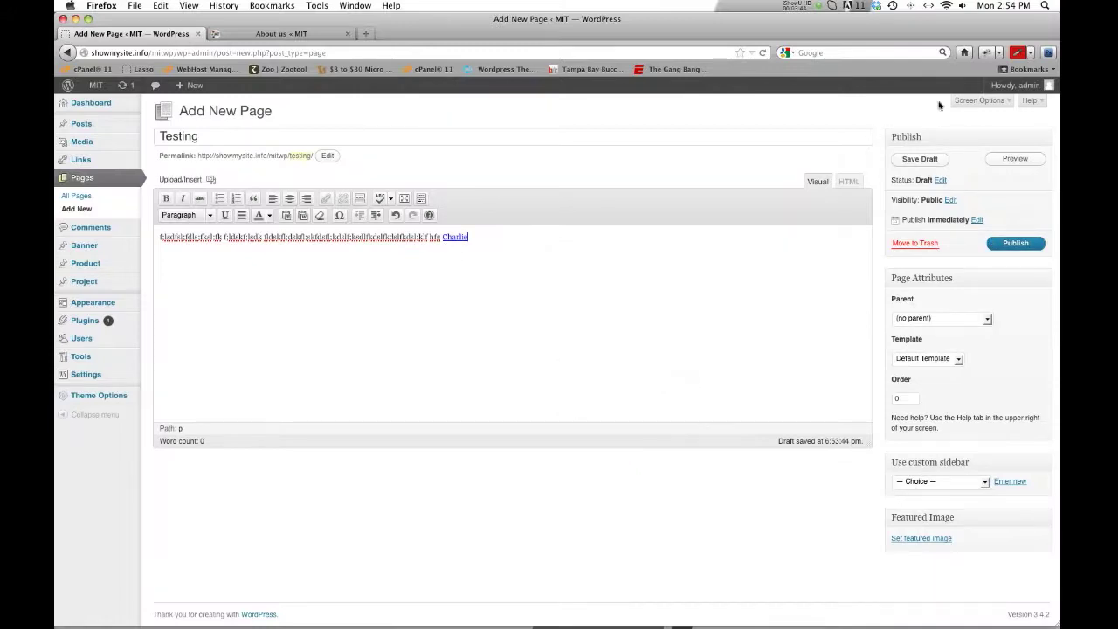
Preview the Testing page to check the link's hover colour, and move the draft page to the trash
{"action": "left_click", "coordinate": [1011, 160]}
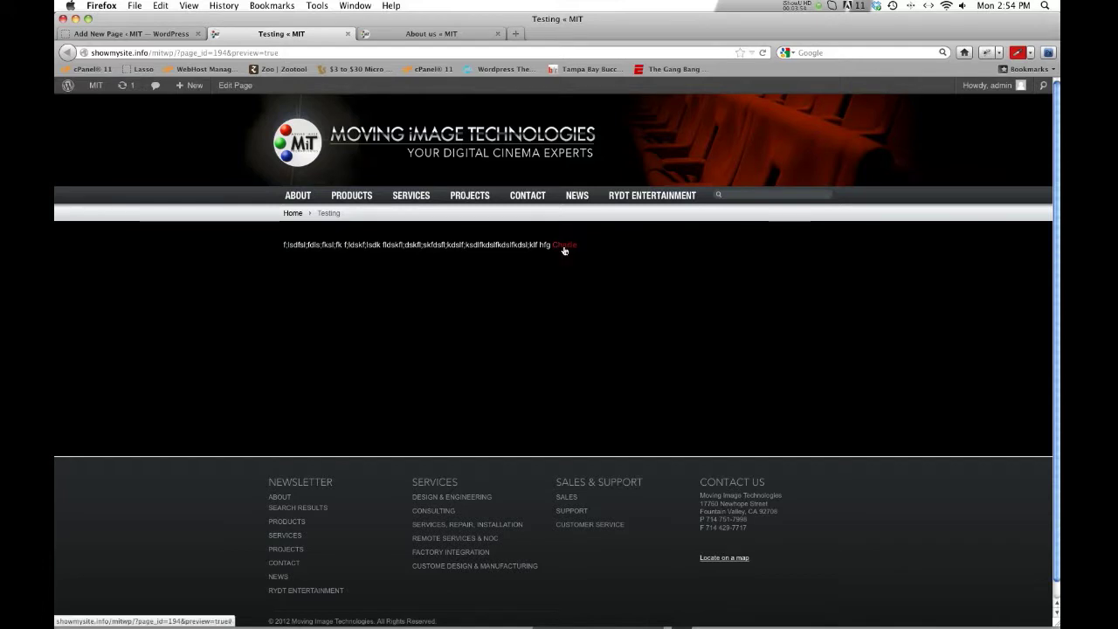
{"action": "left_click", "coordinate": [136, 34]}
{"action": "left_click", "coordinate": [913, 242]}
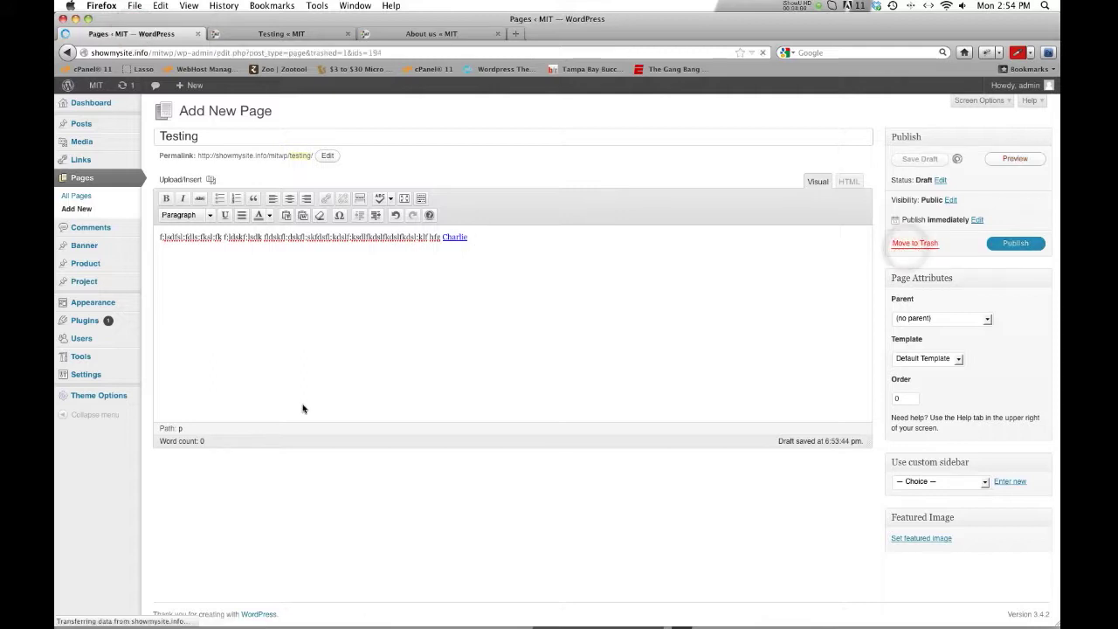
Review the hyperlink colours under Layout Settings and the heading and paragraph font and colour options under Typography in the theme options
{"action": "left_click", "coordinate": [95, 400]}
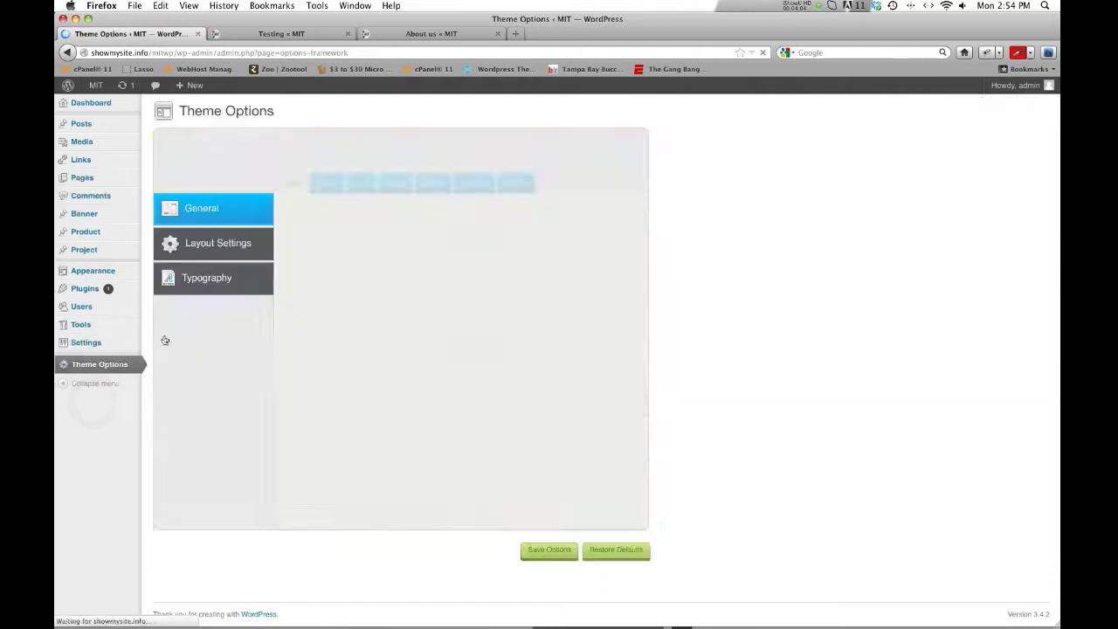
{"action": "left_click", "coordinate": [201, 244]}
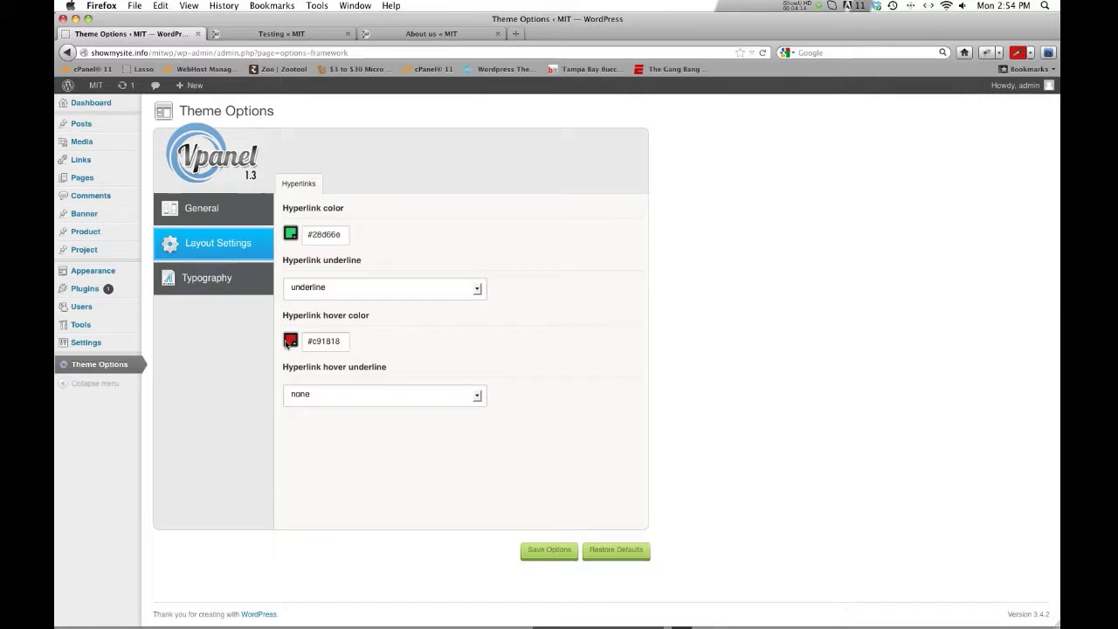
{"action": "left_click", "coordinate": [231, 286]}
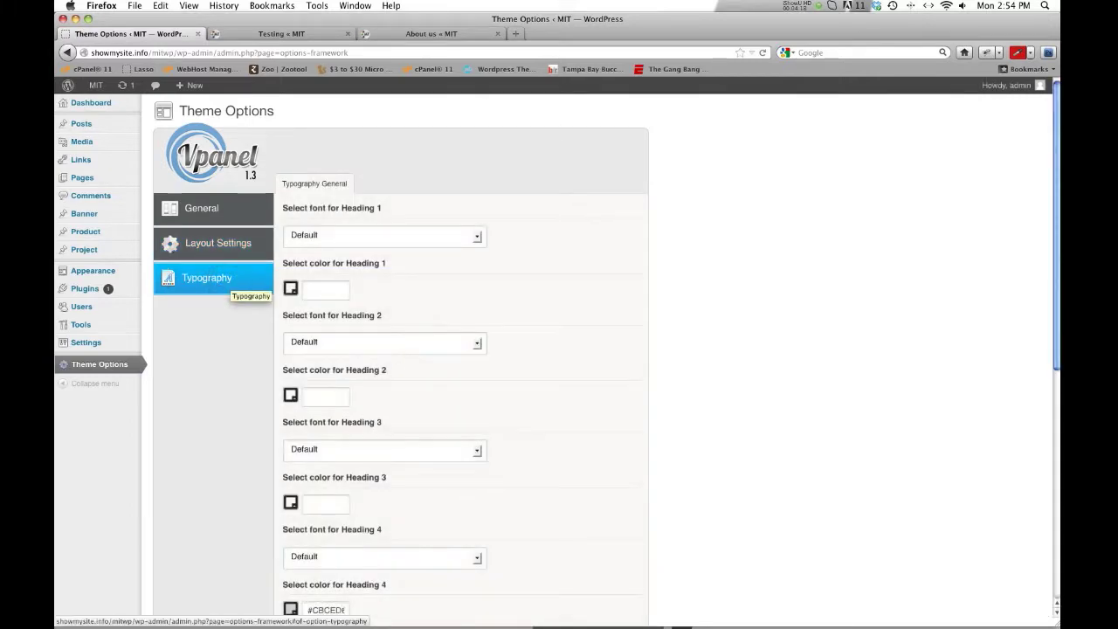
{"action": "scroll", "coordinate": [393, 324], "scroll_direction": "down", "scroll_amount": 5}
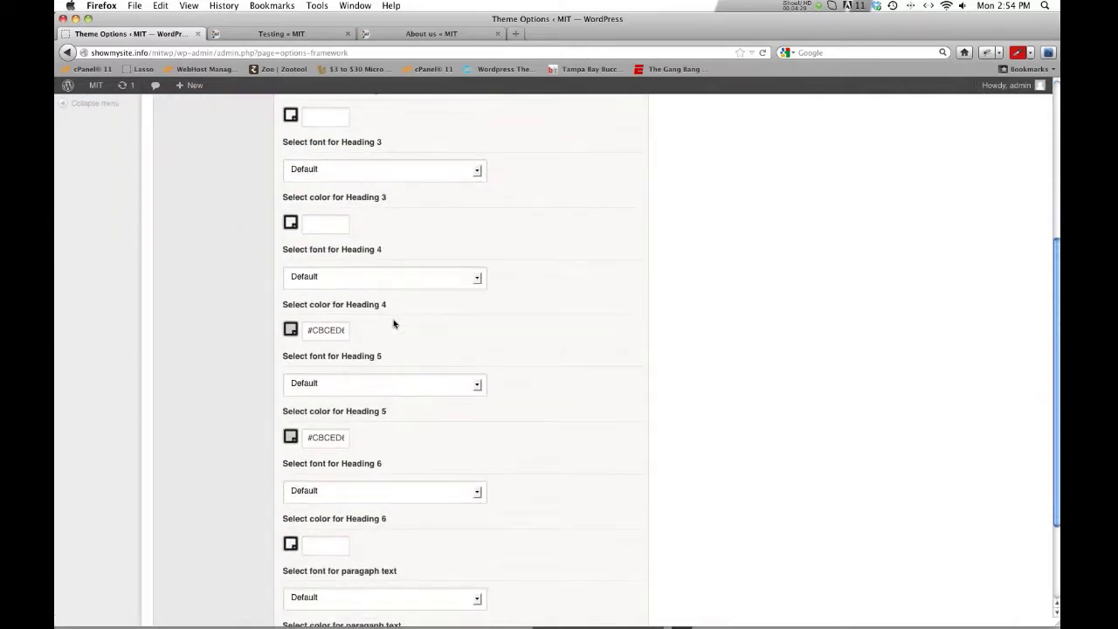
{"action": "scroll", "coordinate": [401, 325], "scroll_direction": "down", "scroll_amount": 3}
{"action": "scroll", "coordinate": [401, 324], "scroll_direction": "up", "scroll_amount": 10}
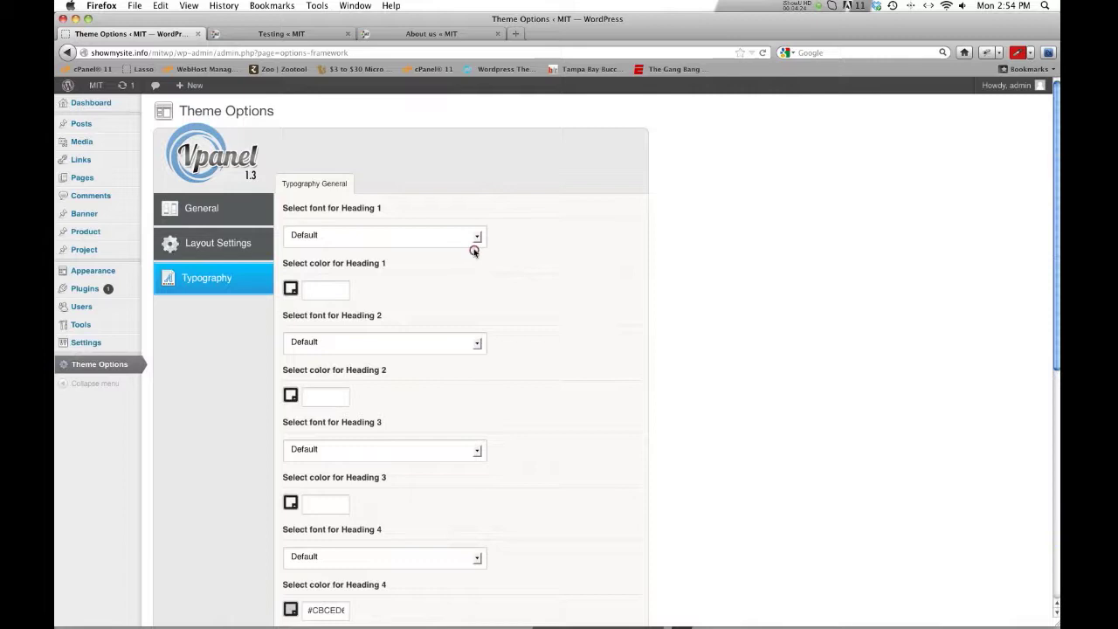
{"action": "left_click", "coordinate": [474, 248]}
{"action": "left_click", "coordinate": [533, 238]}
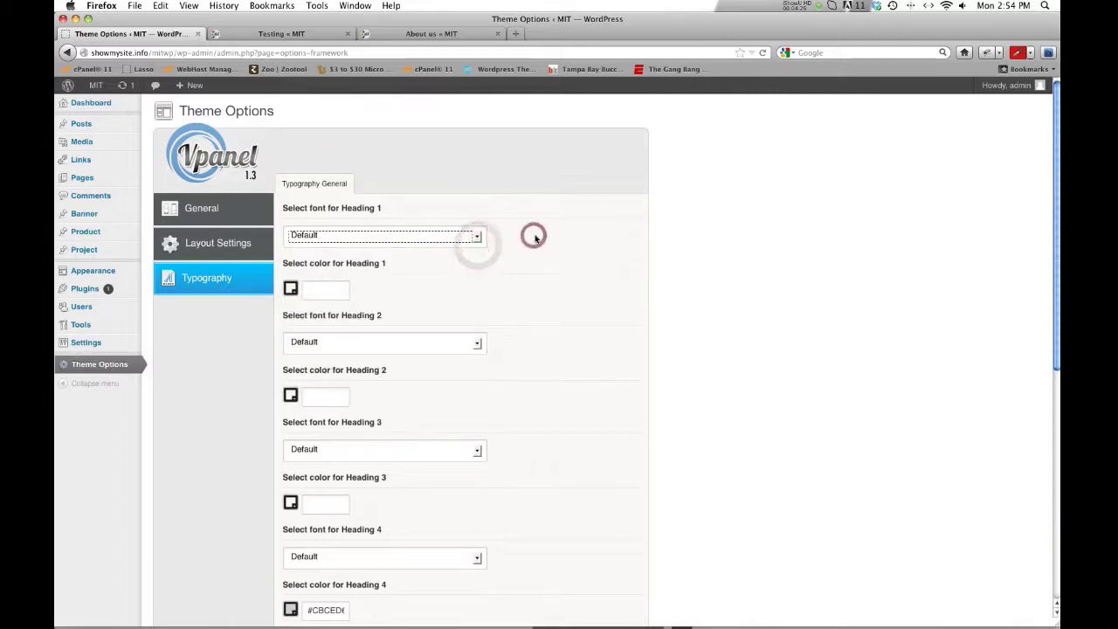
Close the Testing preview and examine the executives' name-and-title headings on the live About us page
{"action": "left_click", "coordinate": [345, 33]}
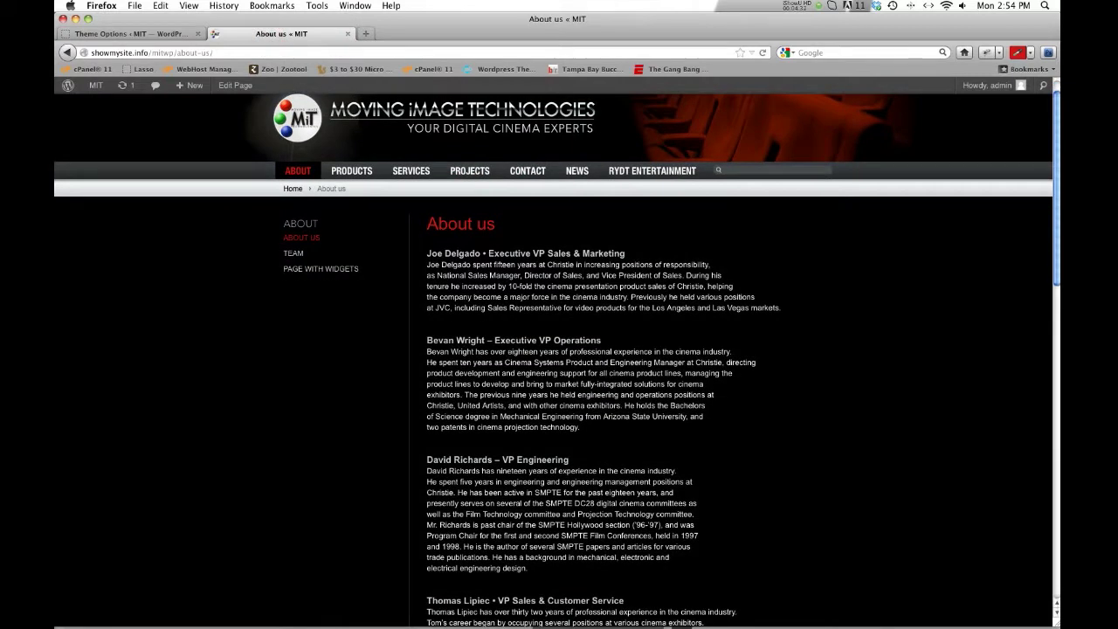
{"action": "left_click_drag", "start_coordinate": [606, 343], "coordinate": [428, 341]}
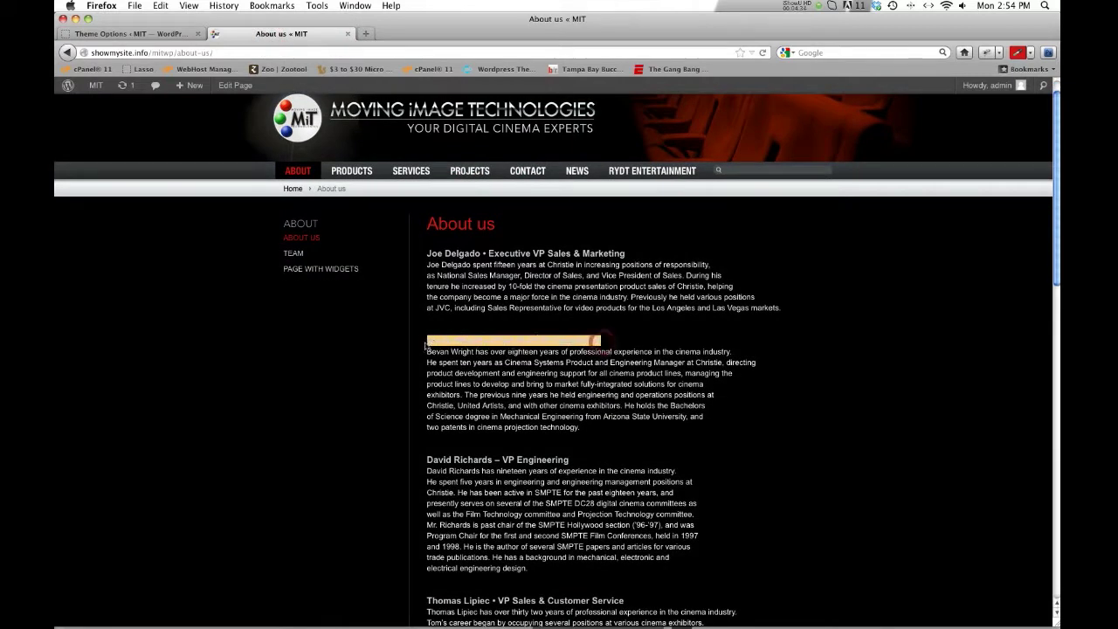
{"action": "left_click", "coordinate": [433, 254]}
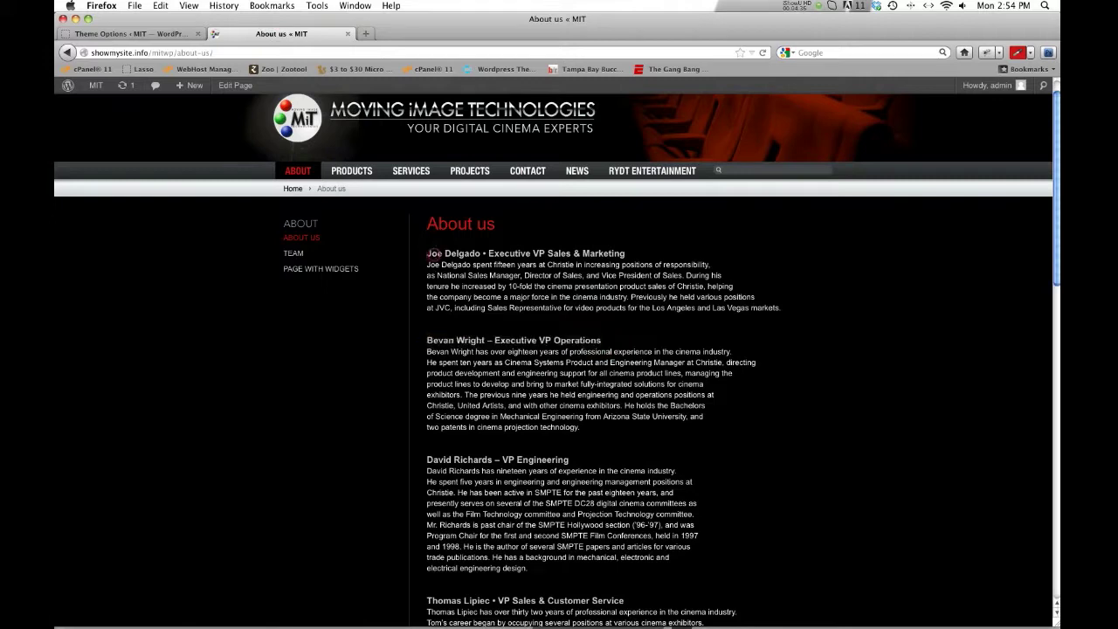
{"action": "left_click_drag", "start_coordinate": [464, 254], "coordinate": [619, 263]}
{"action": "left_click", "coordinate": [623, 257]}
{"action": "triple_click", "coordinate": [625, 257]}
{"action": "left_click", "coordinate": [626, 259]}
Set the Heading 4 colour to the red #de1f1f in the theme's typography settings and save the options
{"action": "left_click", "coordinate": [153, 36]}
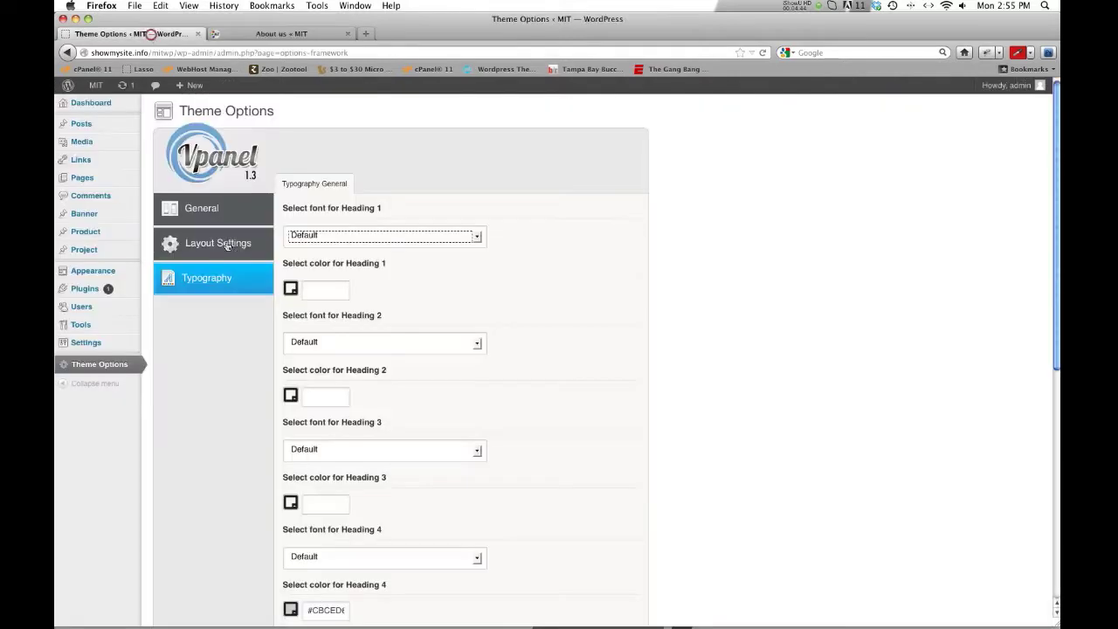
{"action": "scroll", "coordinate": [232, 249], "scroll_direction": "down", "scroll_amount": 5}
{"action": "scroll", "coordinate": [436, 397], "scroll_direction": "down", "scroll_amount": 1}
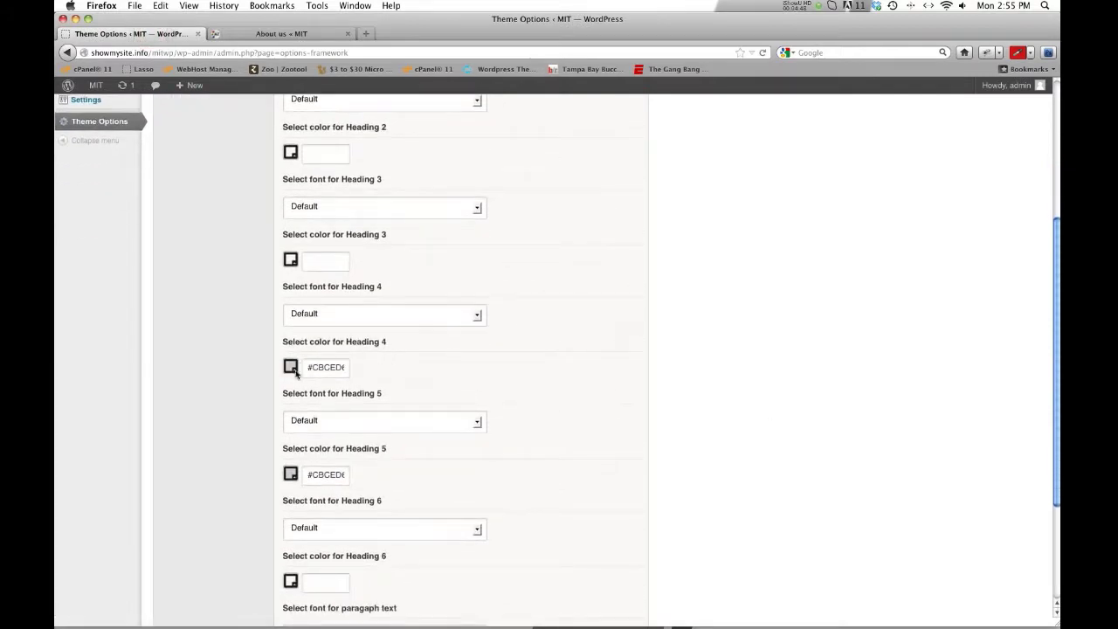
{"action": "left_click", "coordinate": [327, 368]}
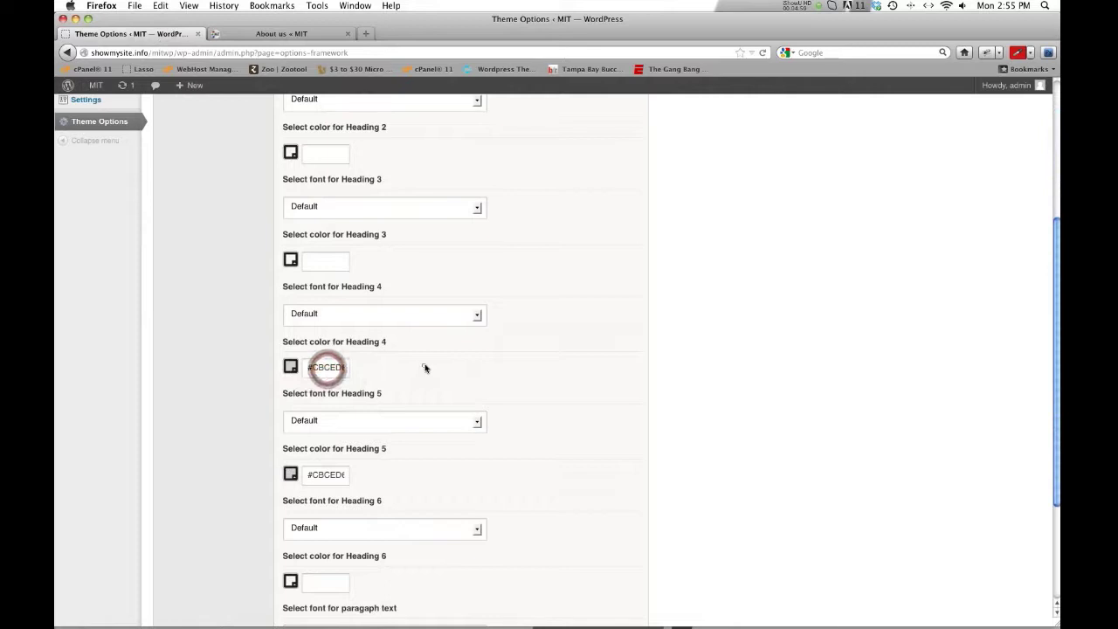
{"action": "left_click", "coordinate": [290, 366]}
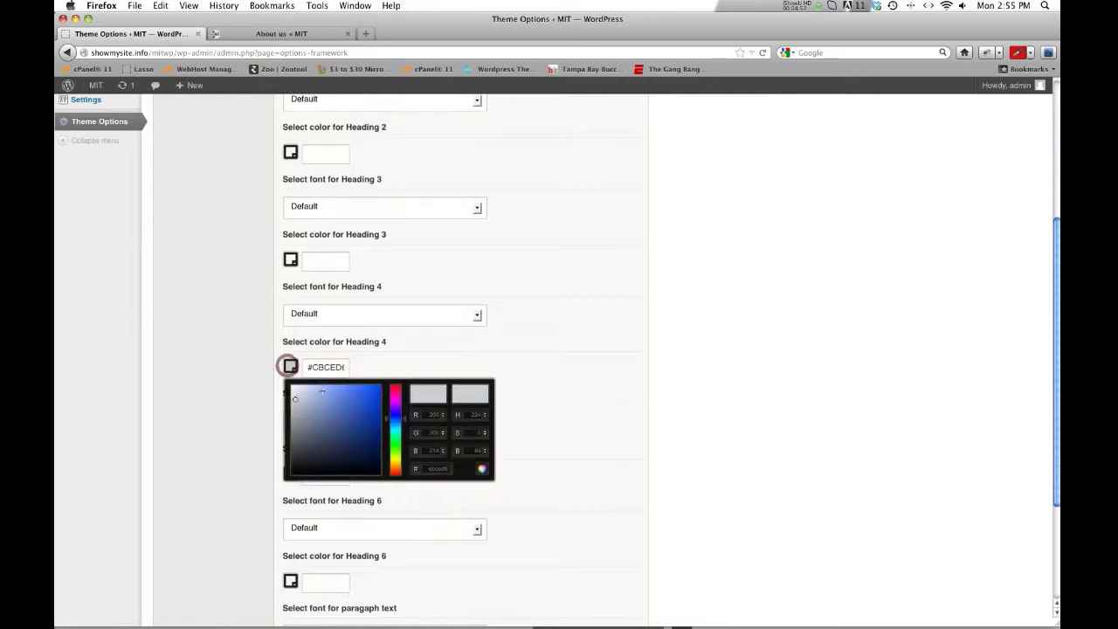
{"action": "left_click", "coordinate": [313, 421]}
{"action": "mouse_move", "coordinate": [314, 421]}
{"action": "left_mouse_down"}
{"action": "mouse_move", "coordinate": [332, 410]}
{"action": "mouse_move", "coordinate": [330, 444]}
{"action": "mouse_move", "coordinate": [360, 425]}
{"action": "mouse_move", "coordinate": [363, 402]}
{"action": "mouse_move", "coordinate": [386, 432]}
{"action": "mouse_move", "coordinate": [386, 419]}
{"action": "mouse_move", "coordinate": [386, 435]}
{"action": "mouse_move", "coordinate": [387, 398]}
{"action": "mouse_move", "coordinate": [391, 475]}
{"action": "left_mouse_up"}
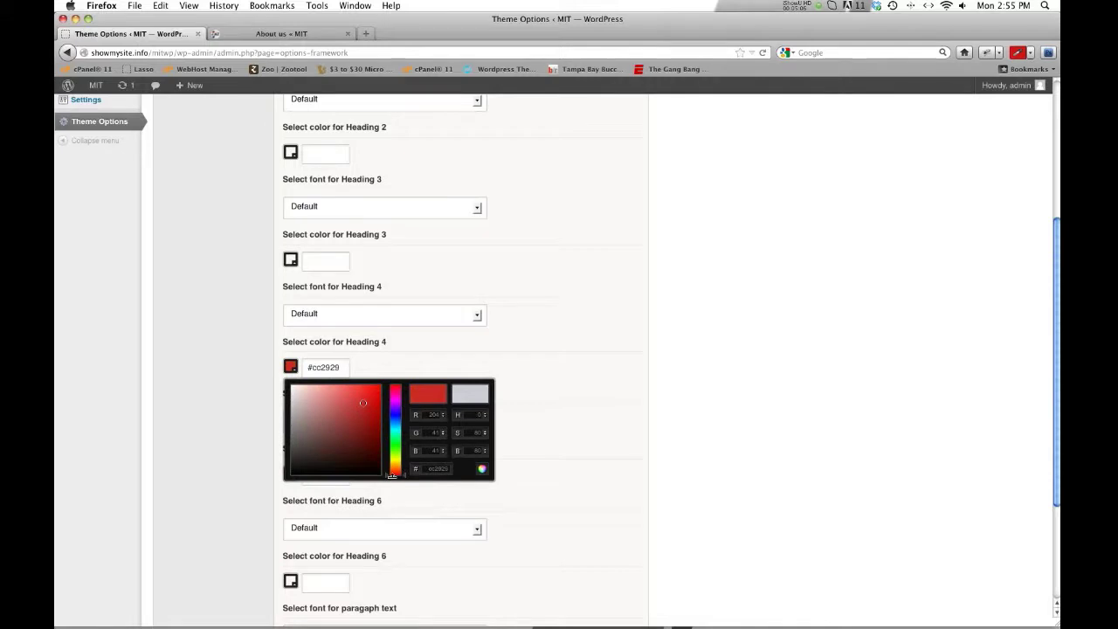
{"action": "left_click", "coordinate": [530, 425]}
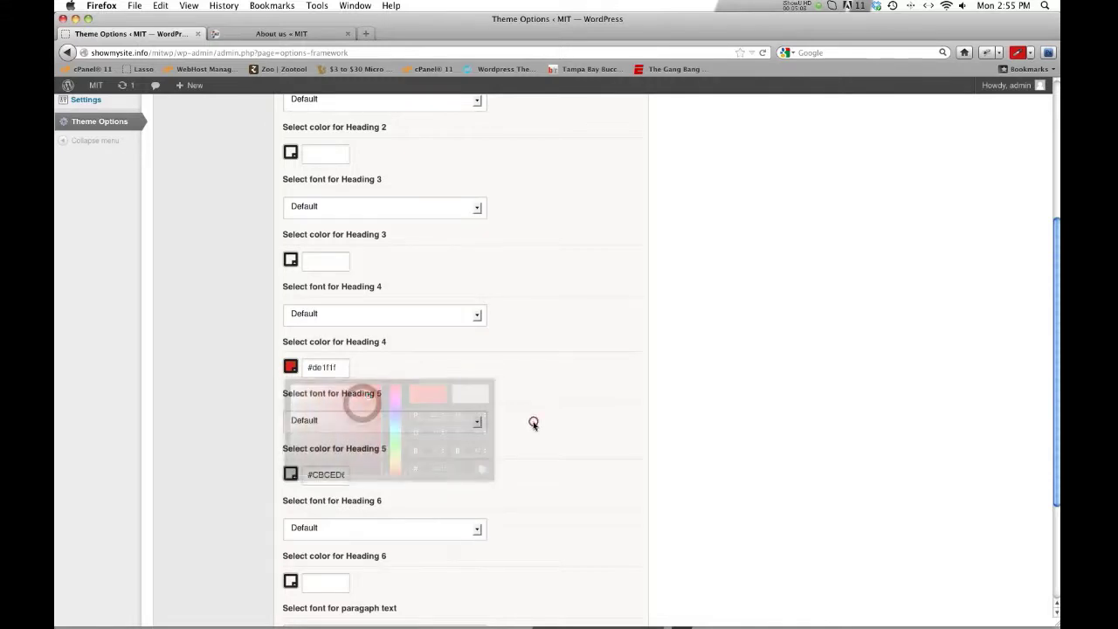
{"action": "scroll", "coordinate": [617, 412], "scroll_direction": "down", "scroll_amount": 4}
{"action": "left_click", "coordinate": [572, 579]}
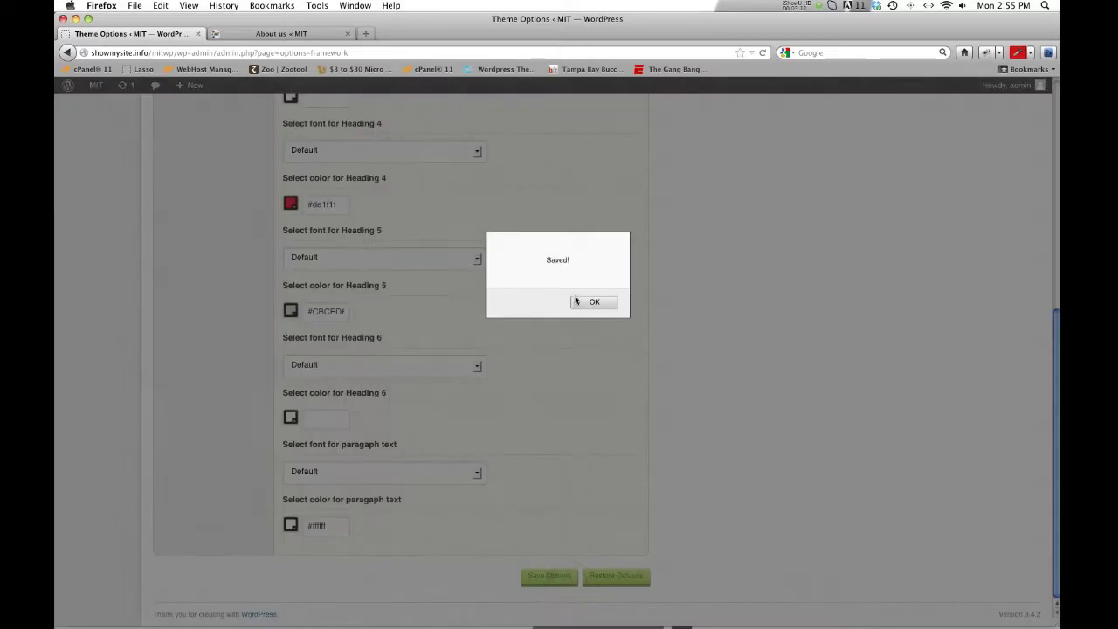
{"action": "left_click", "coordinate": [584, 302]}
Reload the live About us page and check the colour of the executives' headings
{"action": "left_click", "coordinate": [242, 34]}
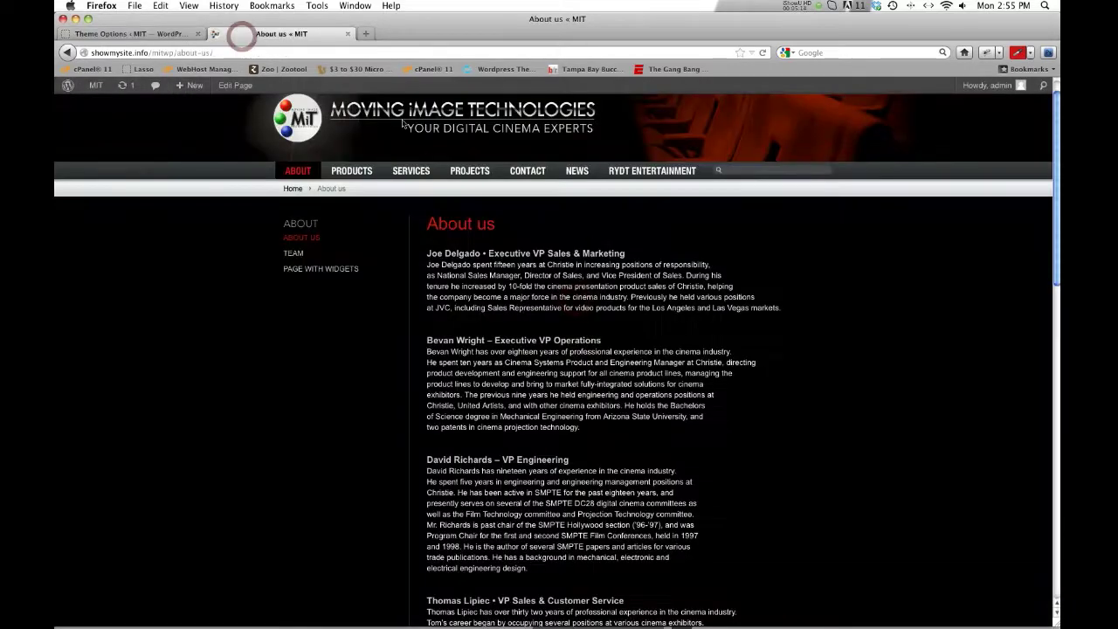
{"action": "left_click", "coordinate": [762, 53]}
{"action": "left_click", "coordinate": [763, 52]}
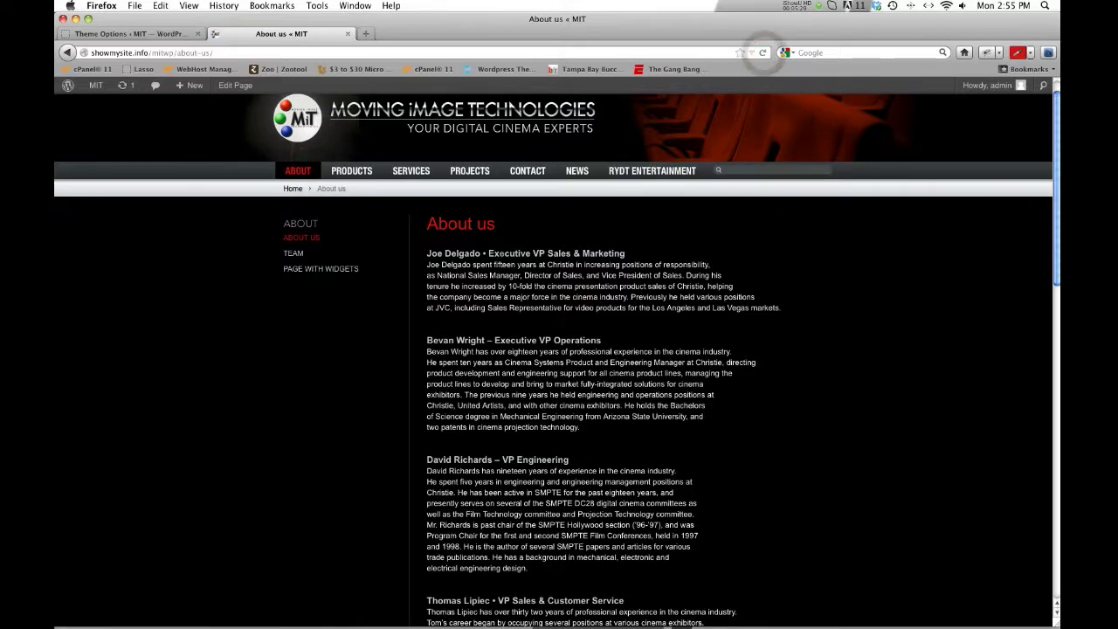
{"action": "scroll", "coordinate": [503, 266], "scroll_direction": "down", "scroll_amount": 2}
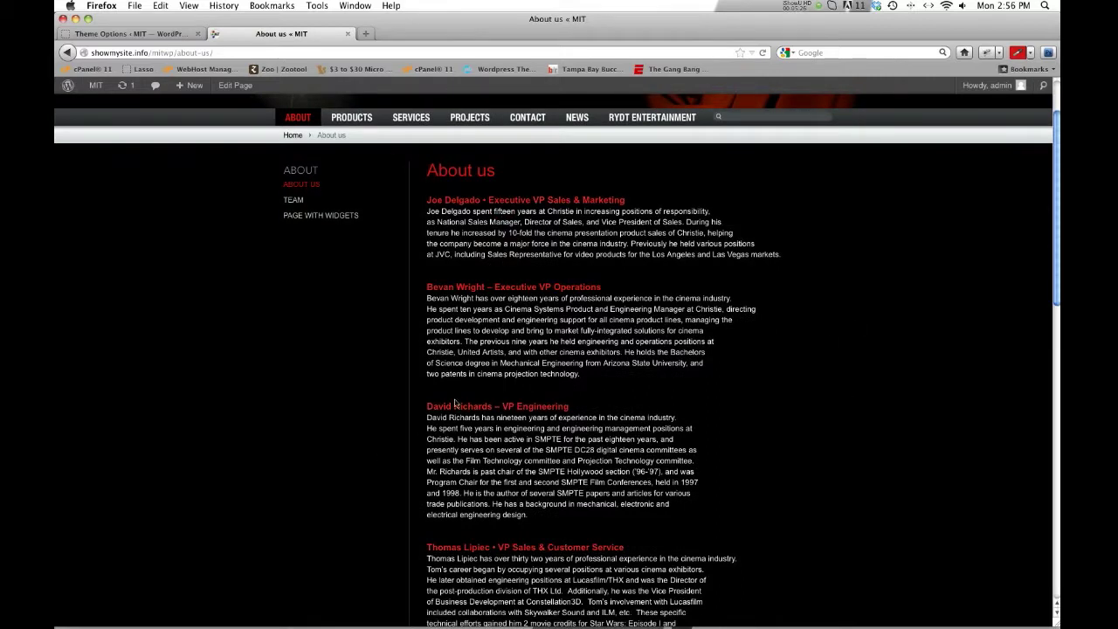
Compare the Heading 4 and Heading 5 colours in the theme's typography settings with the executives' headings on the live About us page
{"action": "left_click", "coordinate": [140, 34]}
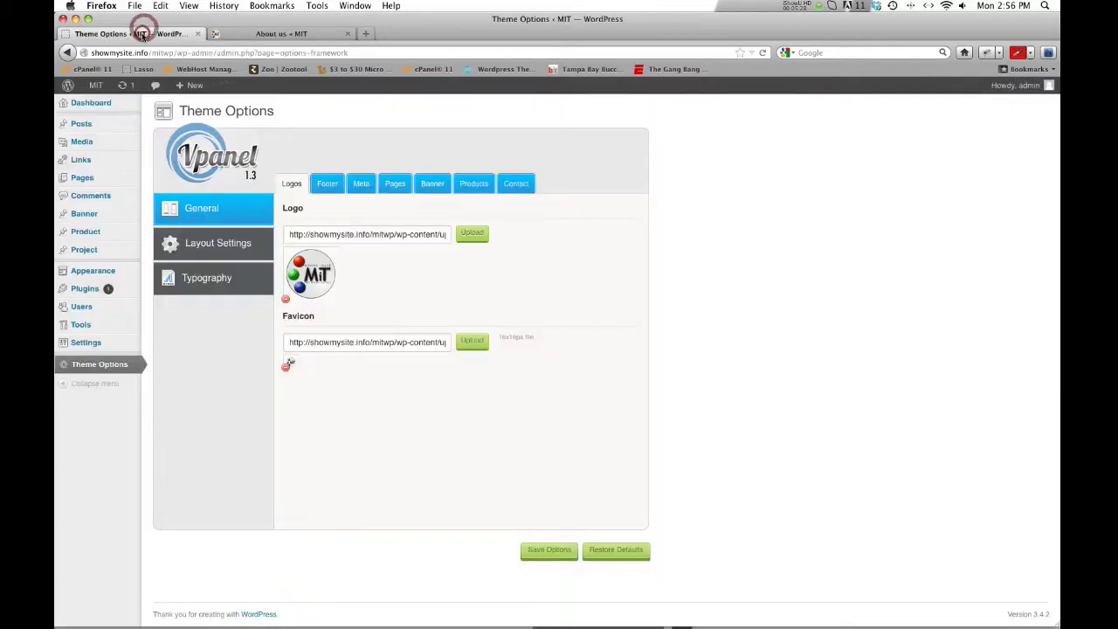
{"action": "left_click", "coordinate": [177, 246]}
{"action": "left_click", "coordinate": [204, 282]}
{"action": "scroll", "coordinate": [392, 279], "scroll_direction": "down", "scroll_amount": 10}
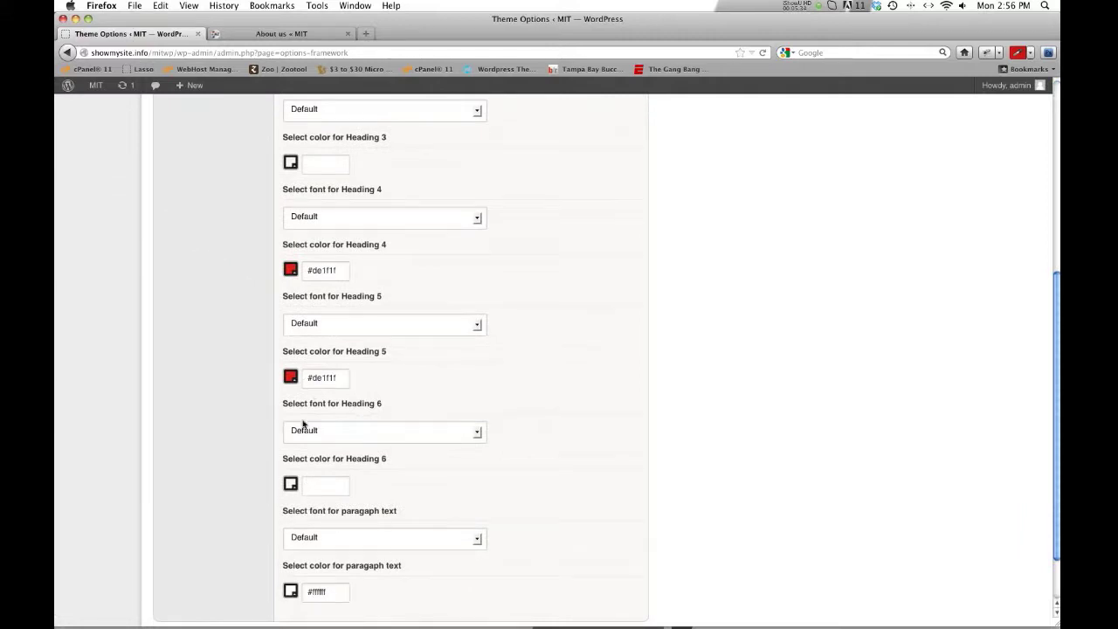
{"action": "scroll", "coordinate": [337, 306], "scroll_direction": "down", "scroll_amount": 1}
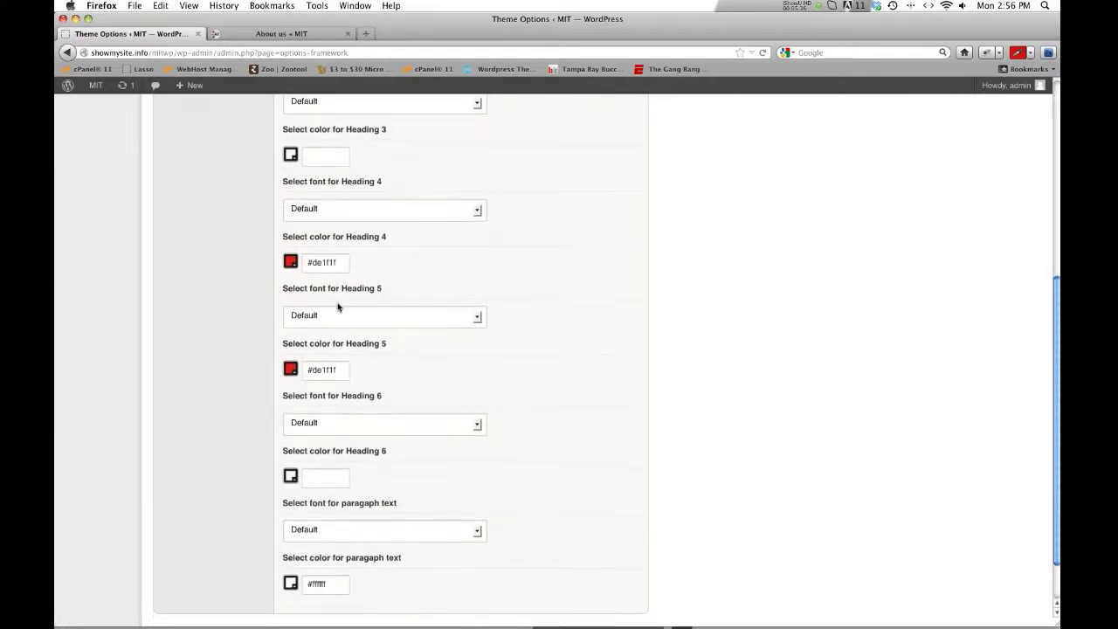
{"action": "scroll", "coordinate": [338, 306], "scroll_direction": "up", "scroll_amount": 5}
{"action": "left_click", "coordinate": [253, 33]}
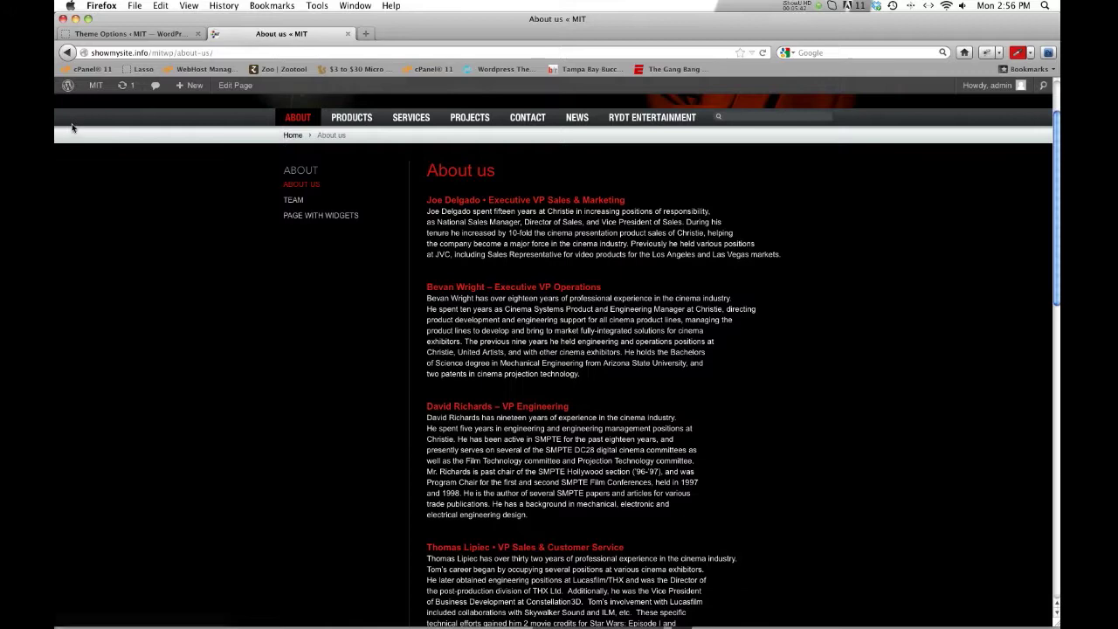
Set the Heading 5 colour to #CBCED6 in the theme's typography settings and save the options
{"action": "left_click", "coordinate": [135, 34]}
{"action": "scroll", "coordinate": [395, 421], "scroll_direction": "down", "scroll_amount": 3}
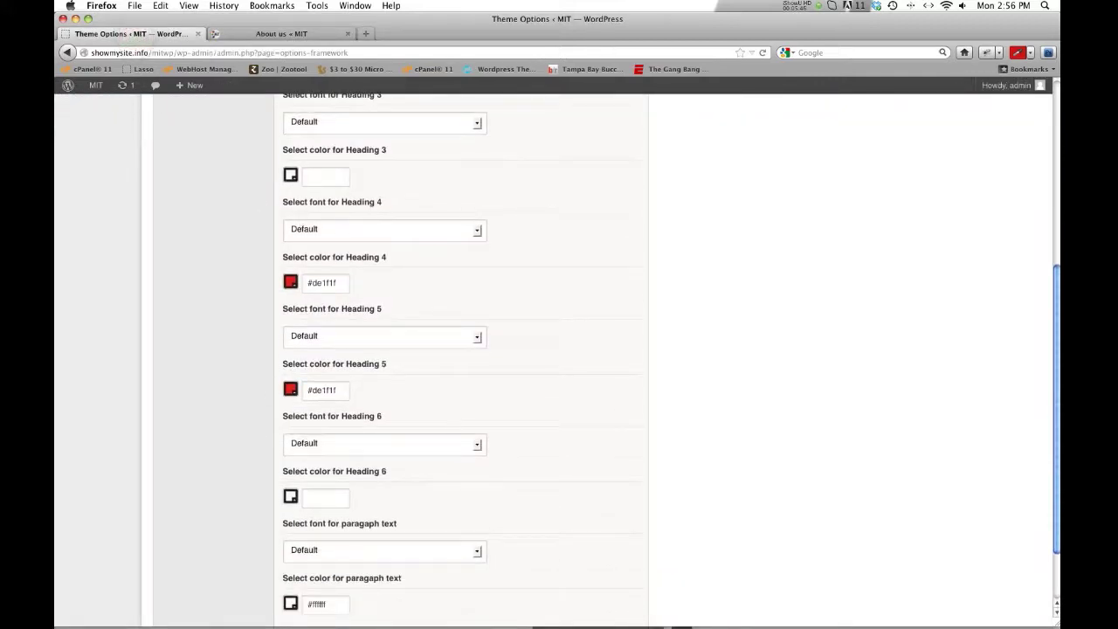
{"action": "scroll", "coordinate": [143, 229], "scroll_direction": "up", "scroll_amount": 3}
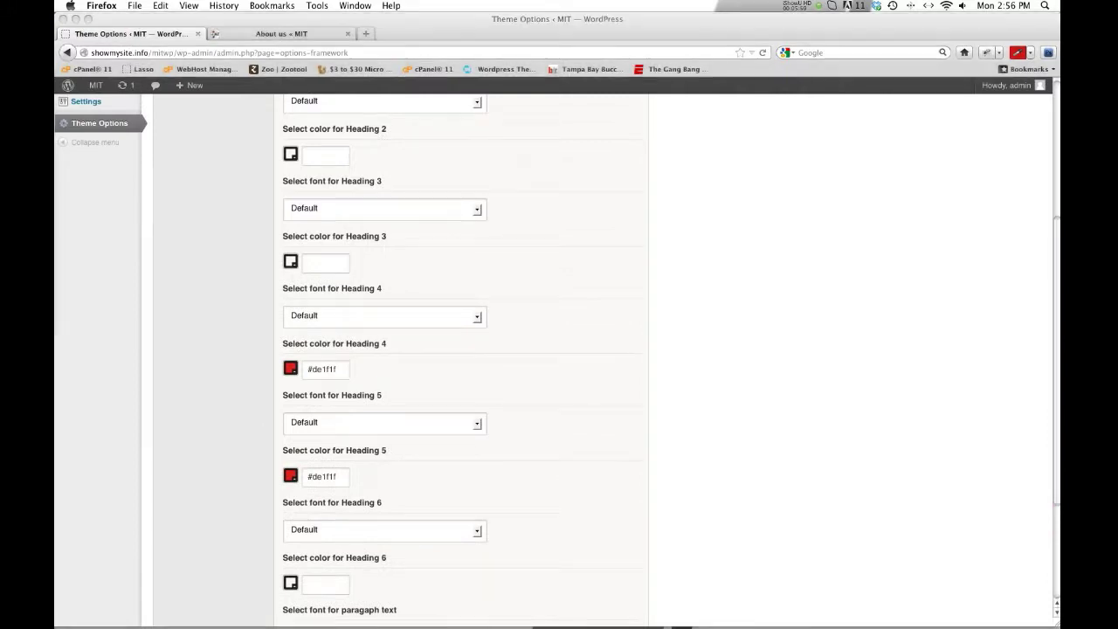
{"action": "scroll", "coordinate": [474, 584], "scroll_direction": "down", "scroll_amount": 2}
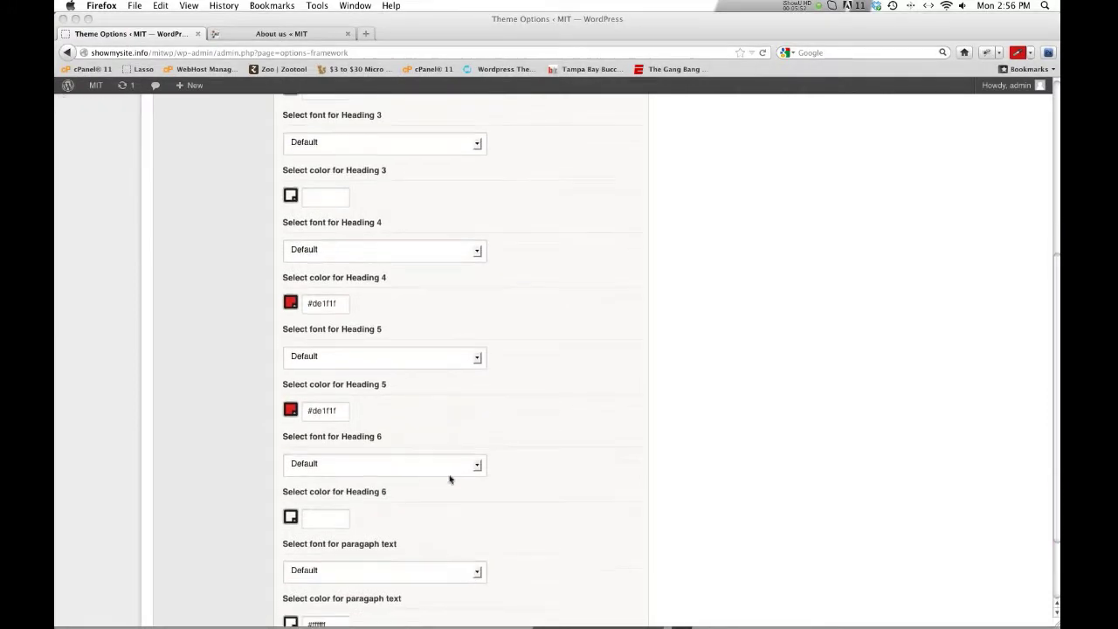
{"action": "triple_click", "coordinate": [337, 414]}
{"action": "key", "text": "BackSpace"}
{"action": "type", "text": "#CBCED6"}
{"action": "left_click", "coordinate": [597, 433]}
{"action": "scroll", "coordinate": [597, 433], "scroll_direction": "down", "scroll_amount": 3}
{"action": "left_click", "coordinate": [549, 575]}
{"action": "left_click", "coordinate": [598, 304]}
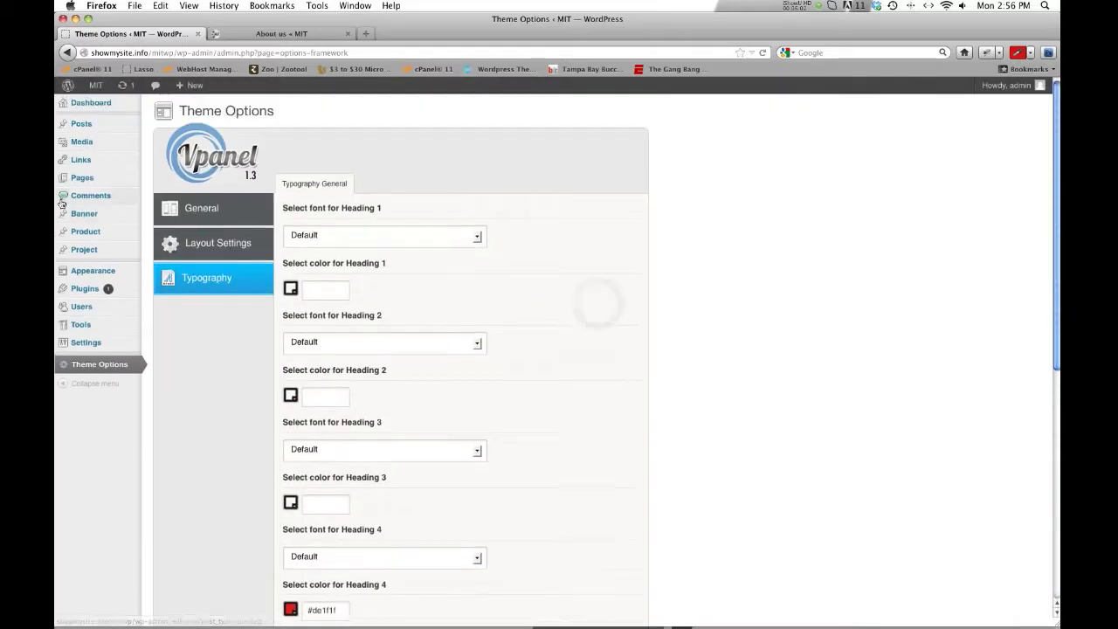
Create a new page titled "Test" with a first line "Title Goes" and a line of filler text below it
{"action": "mouse_move", "coordinate": [91, 179]}
{"action": "left_click", "coordinate": [167, 191]}
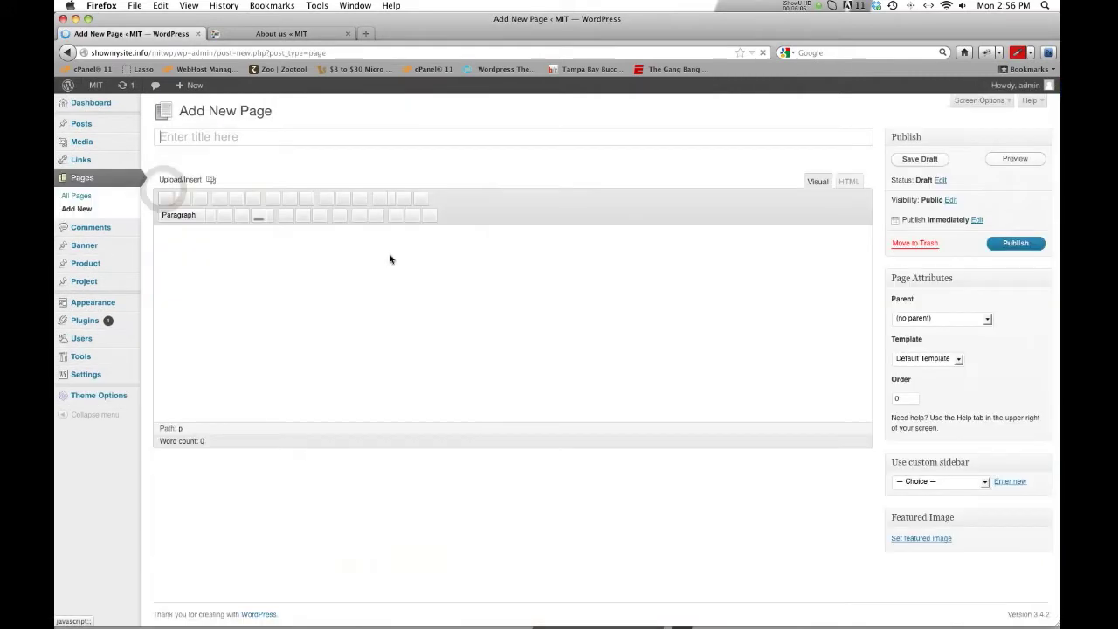
{"action": "left_click", "coordinate": [203, 138]}
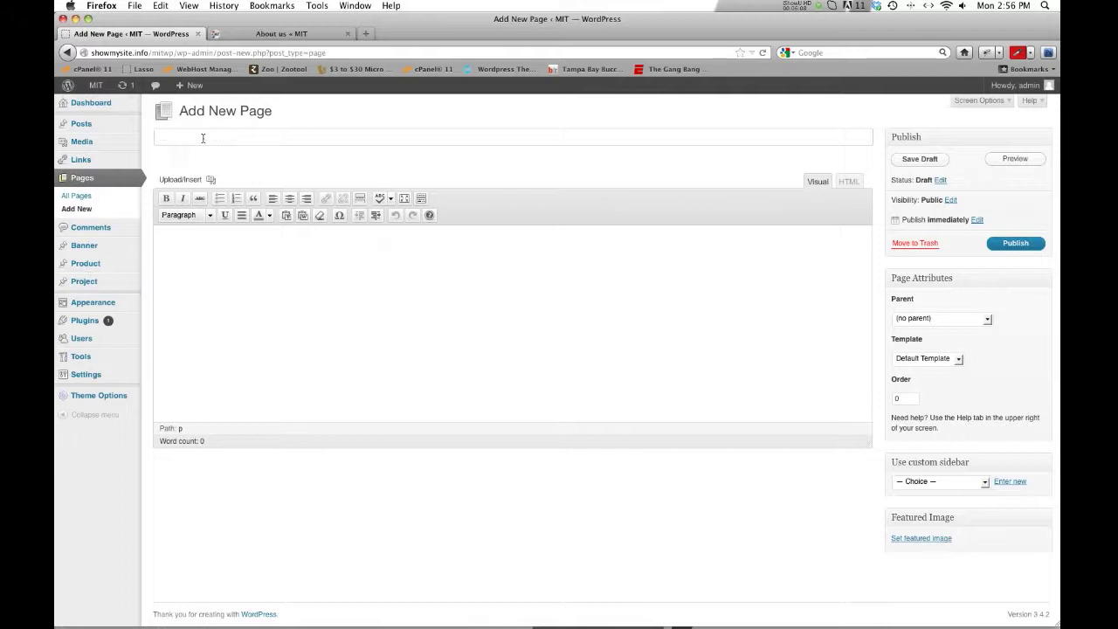
{"action": "left_click", "coordinate": [337, 302]}
{"action": "type", "text": "Title Goes"}
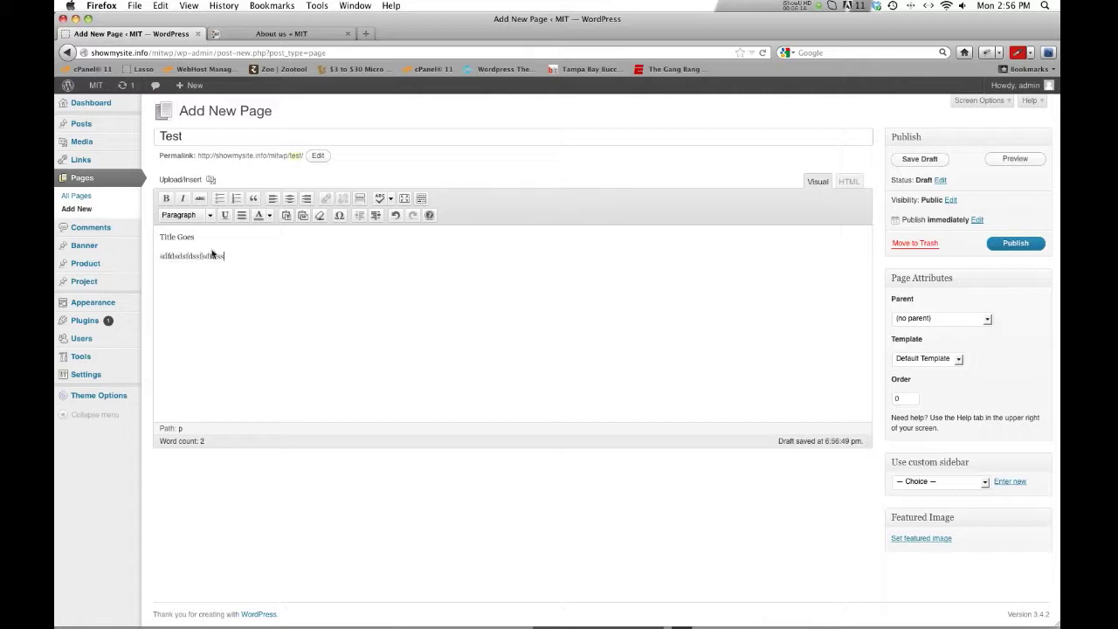
Format the "Title Goes" line as Heading 5 and publish the page to view it live
{"action": "left_click_drag", "start_coordinate": [171, 238], "coordinate": [202, 225]}
{"action": "left_click", "coordinate": [201, 215]}
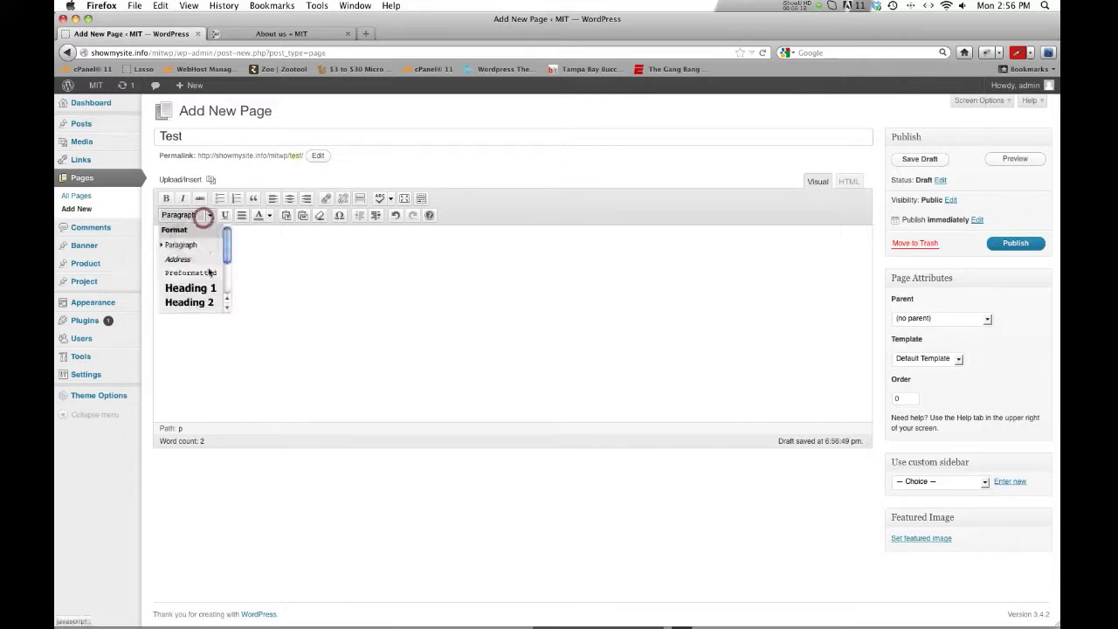
{"action": "scroll", "coordinate": [205, 293], "scroll_direction": "down", "scroll_amount": 3}
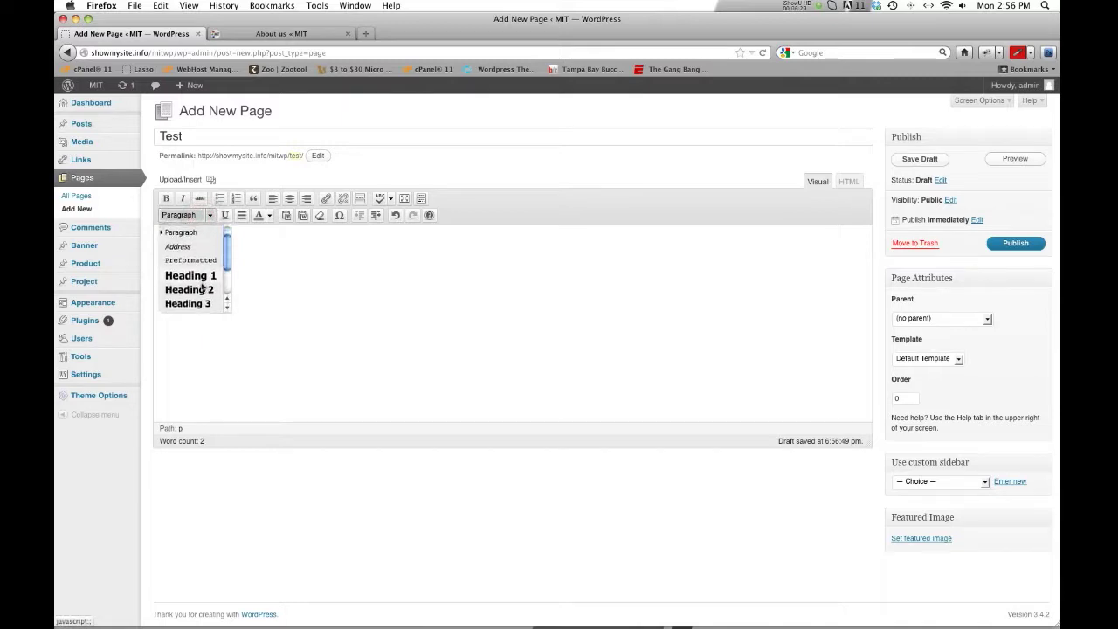
{"action": "scroll", "coordinate": [200, 288], "scroll_direction": "down", "scroll_amount": 1}
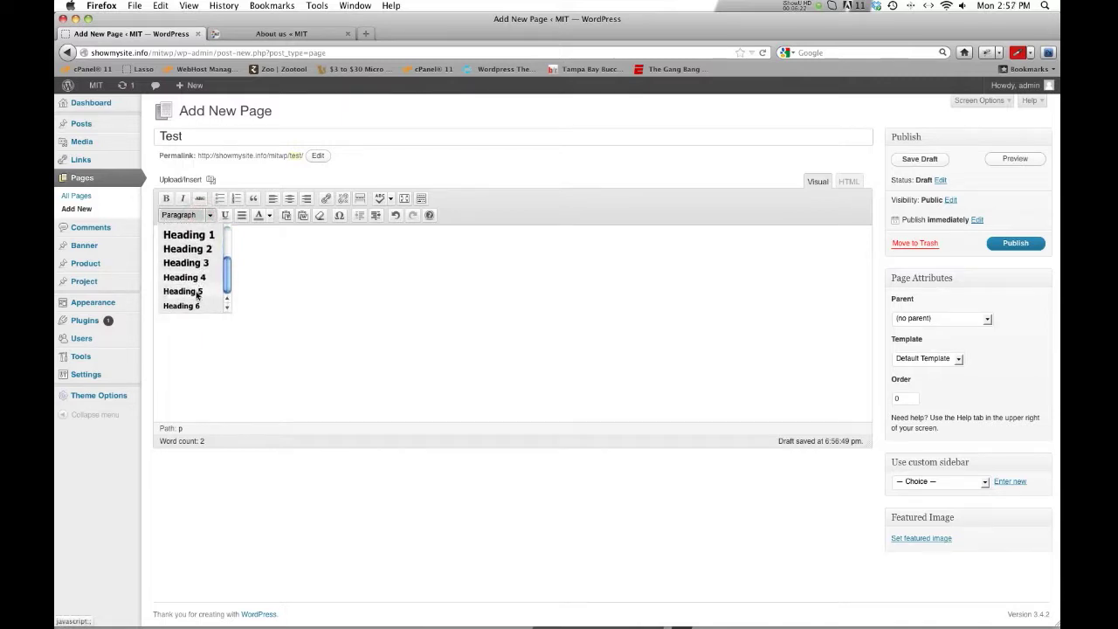
{"action": "left_click", "coordinate": [185, 292]}
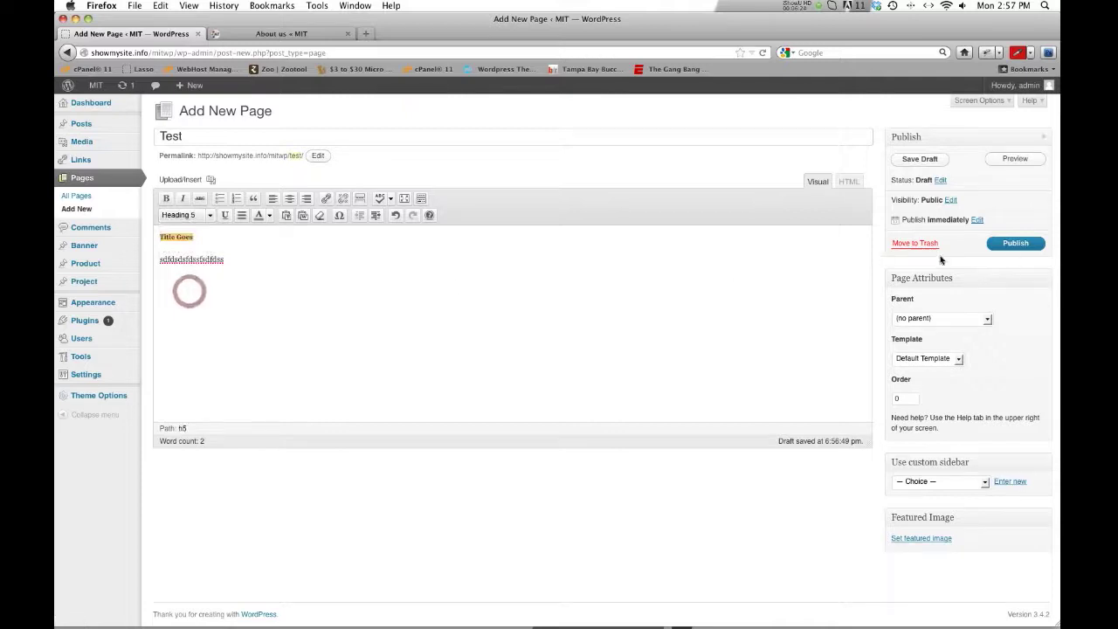
{"action": "left_click", "coordinate": [1017, 245]}
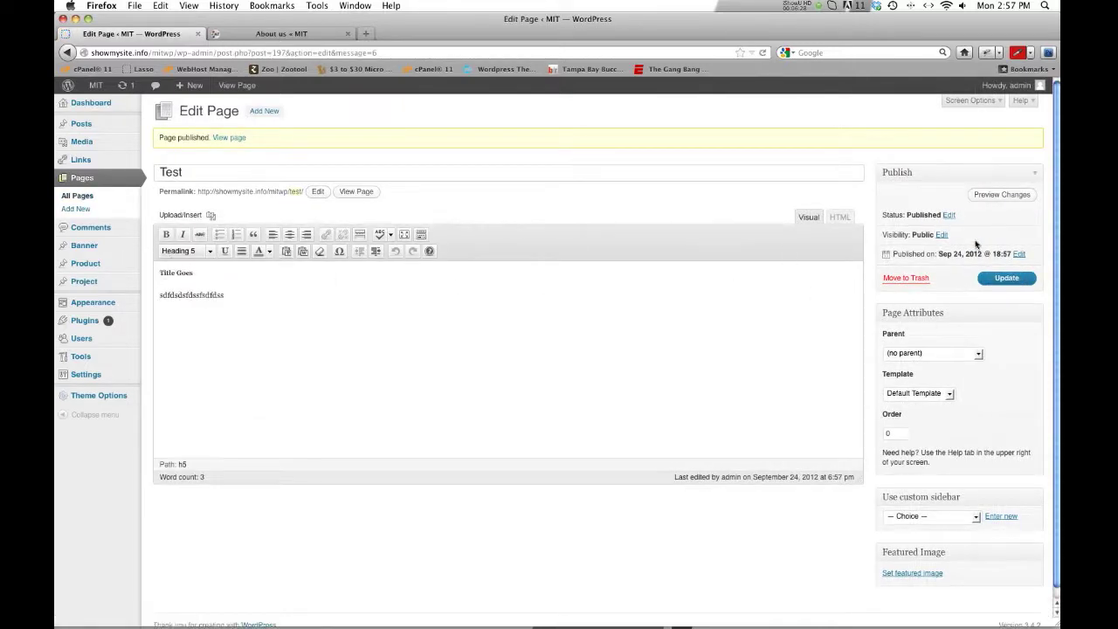
{"action": "left_click", "coordinate": [358, 191]}
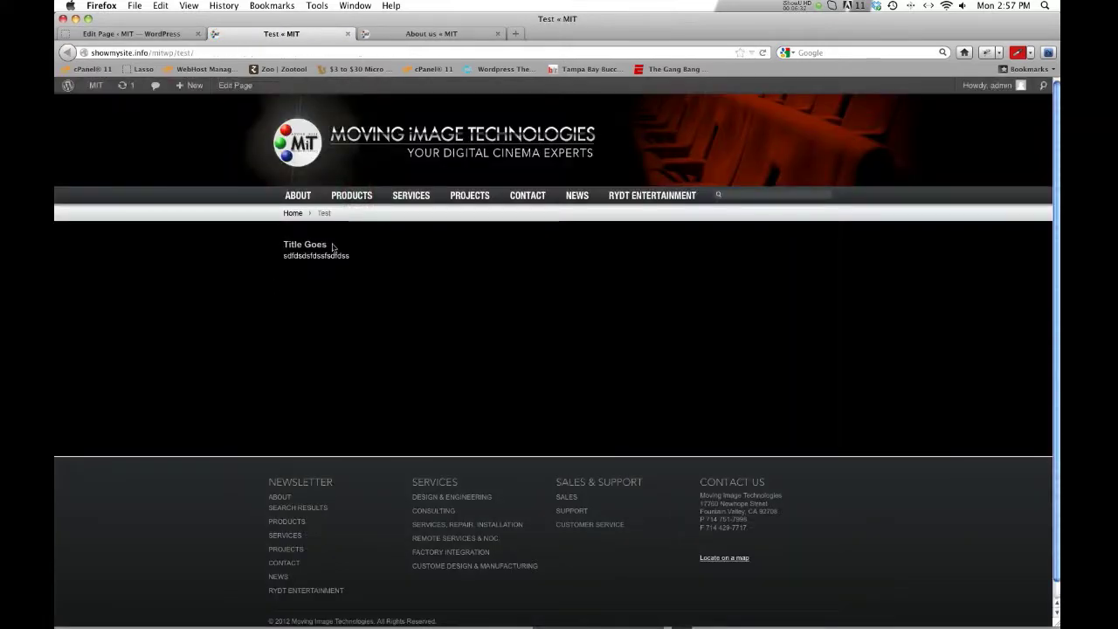
Change the "Title Goes" line to Heading 1, updating the page and reloading its live view to check the heading's style
{"action": "left_click", "coordinate": [132, 33]}
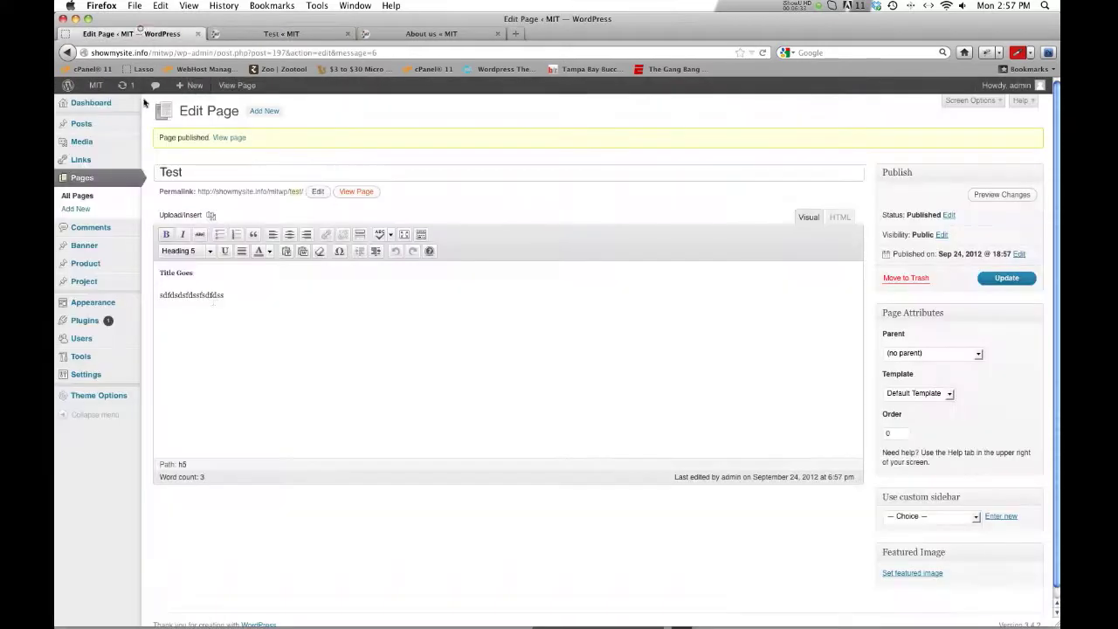
{"action": "left_click", "coordinate": [210, 251]}
{"action": "left_click", "coordinate": [205, 325]}
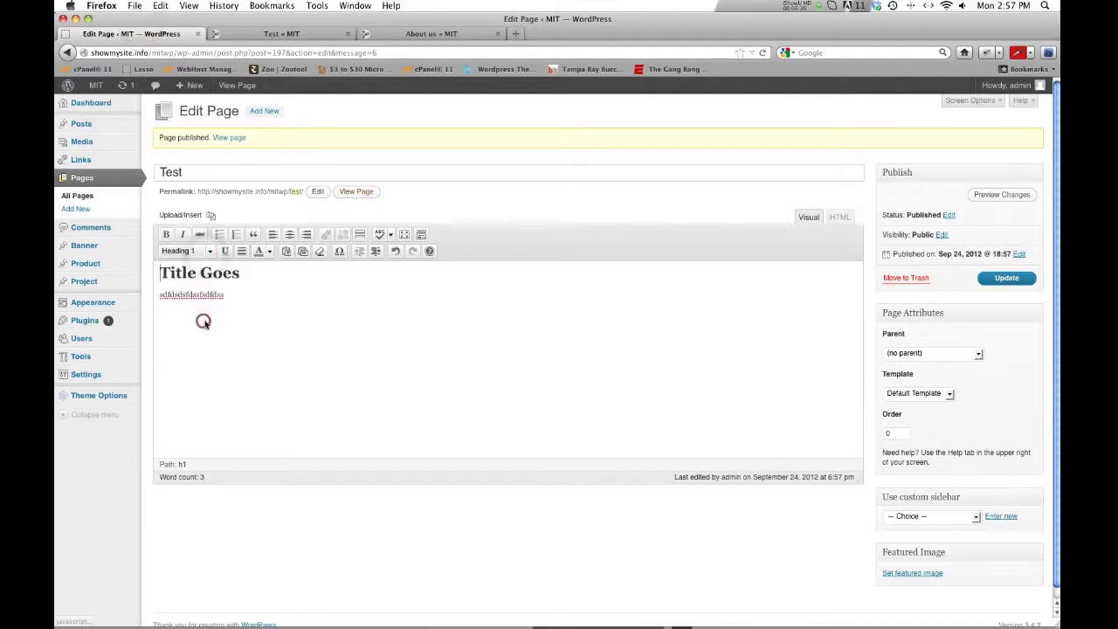
{"action": "left_click", "coordinate": [1007, 279]}
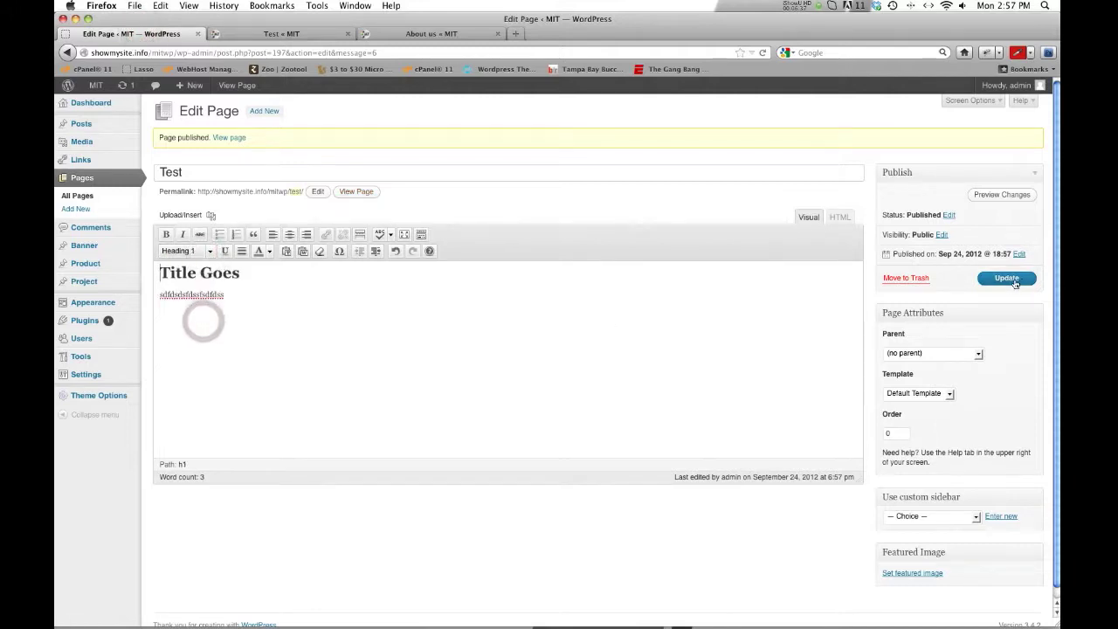
{"action": "left_click", "coordinate": [276, 34]}
{"action": "left_click", "coordinate": [763, 53]}
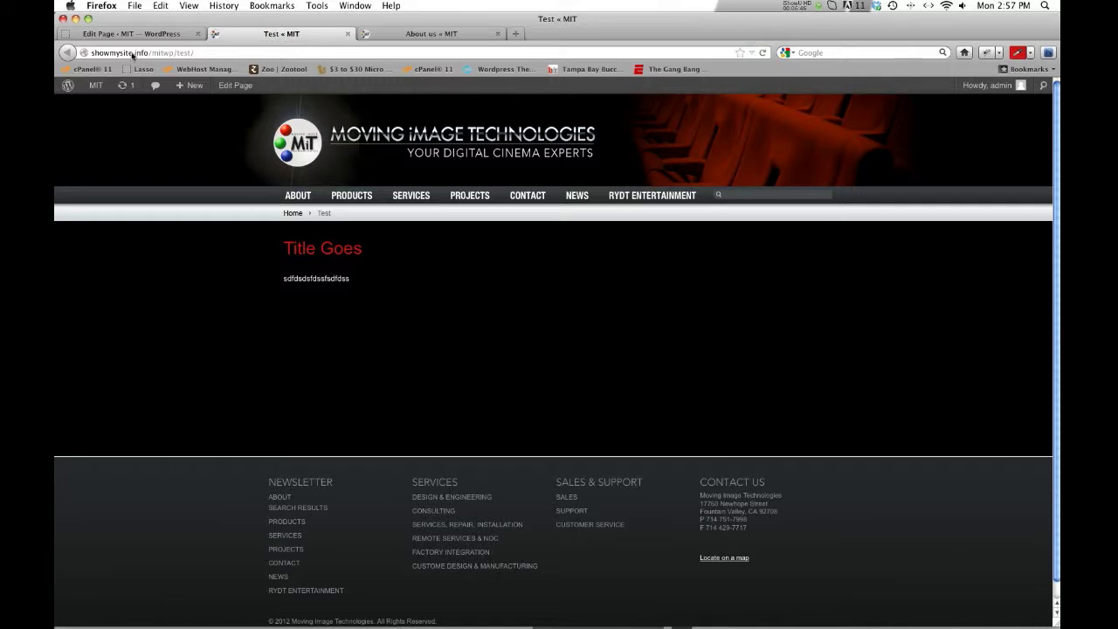
Move the Test page to the trash and close its live view
{"action": "left_click", "coordinate": [132, 35]}
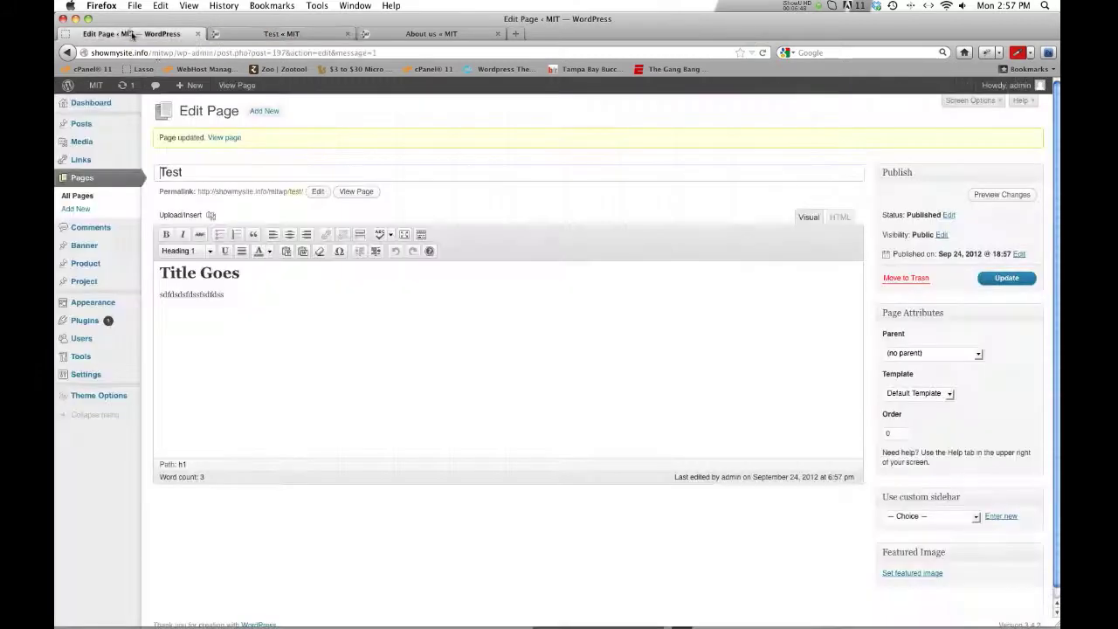
{"action": "left_click", "coordinate": [919, 287]}
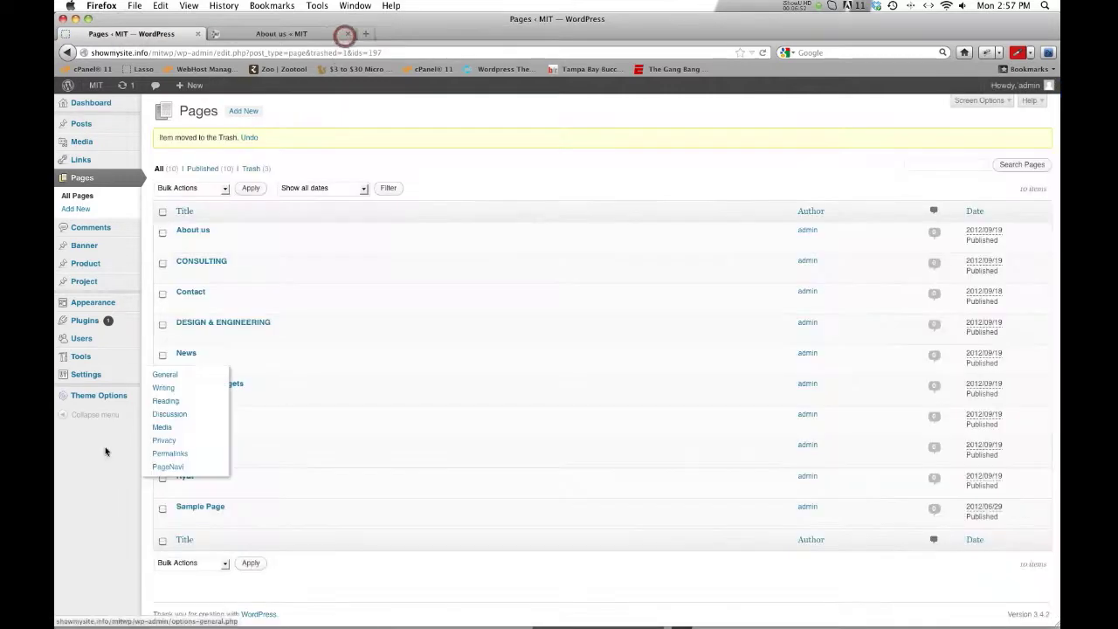
Review the heading font and colour options under Typography in the theme options and return to the General logo settings
{"action": "left_click", "coordinate": [90, 400]}
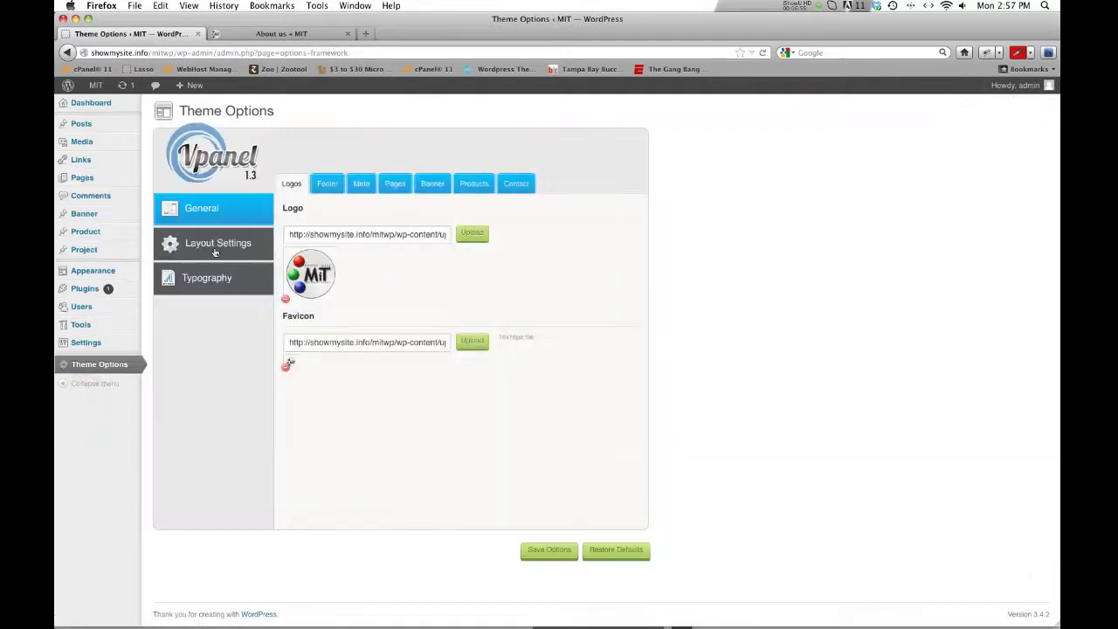
{"action": "left_click", "coordinate": [215, 253]}
{"action": "left_click", "coordinate": [214, 271]}
{"action": "scroll", "coordinate": [350, 261], "scroll_direction": "down", "scroll_amount": 2}
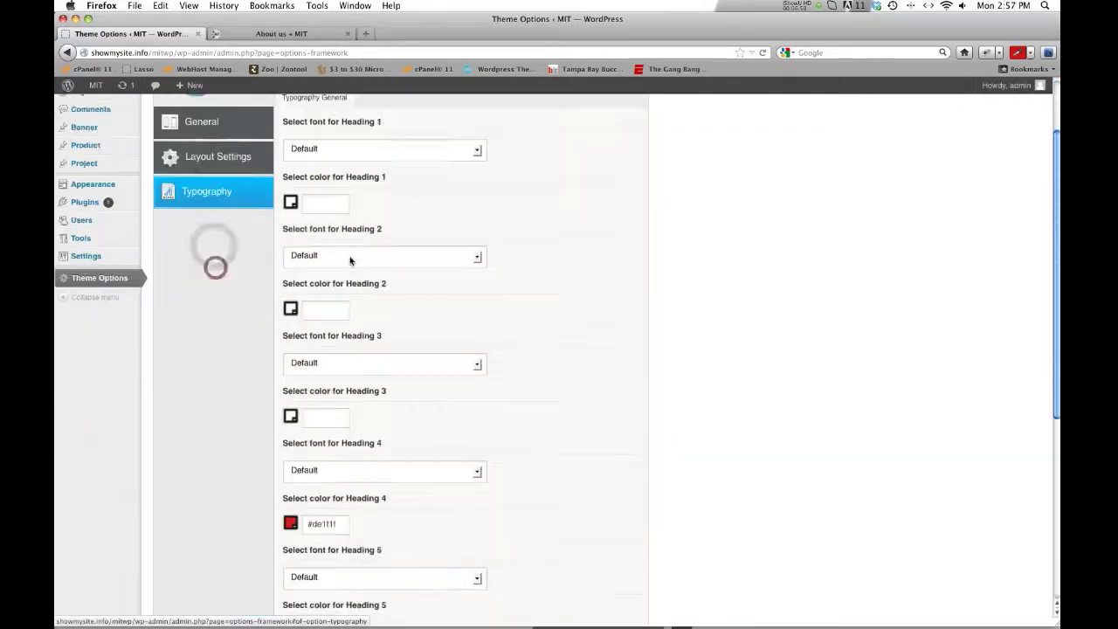
{"action": "scroll", "coordinate": [351, 260], "scroll_direction": "down", "scroll_amount": 3}
{"action": "scroll", "coordinate": [351, 260], "scroll_direction": "up", "scroll_amount": 5}
{"action": "left_click", "coordinate": [221, 214]}
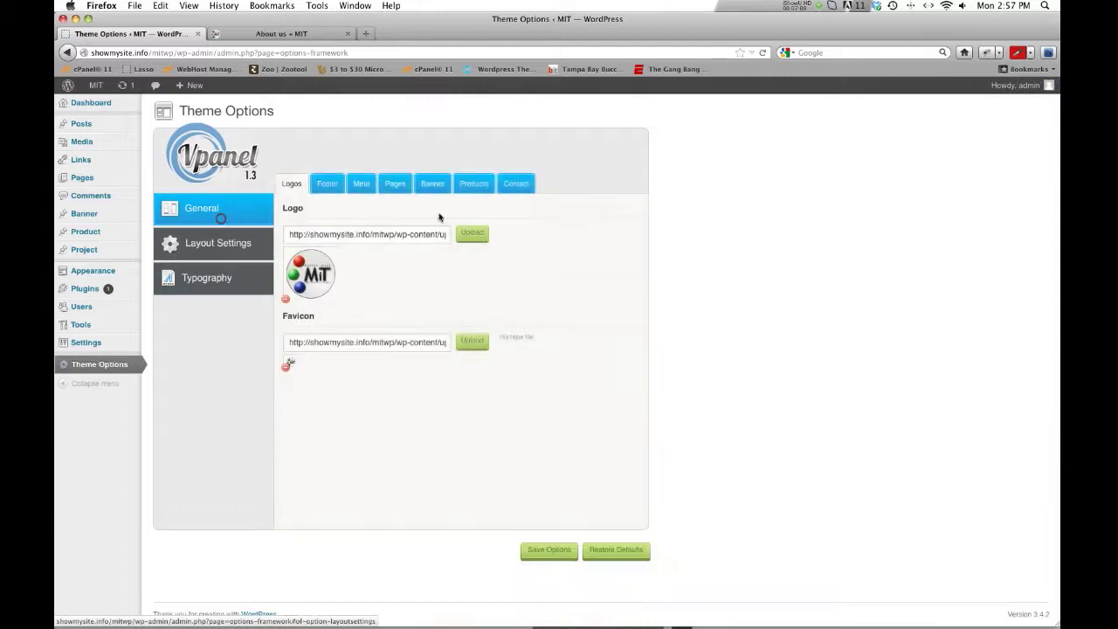